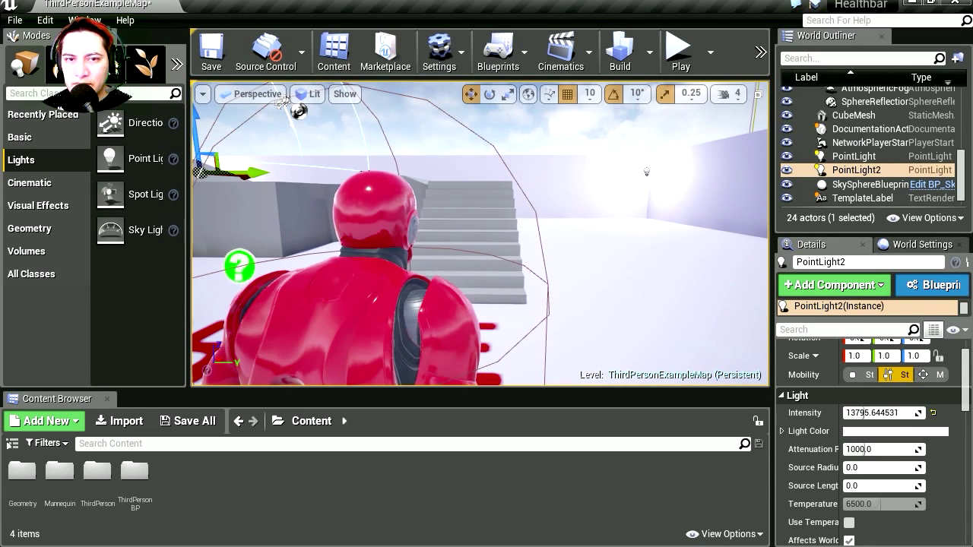
Orbit and zoom the viewport to inspect the SUBSCRIBE text, stairs and character
{"action": "right_click_drag", "start_coordinate": [478, 235], "coordinate": [653, 258]}
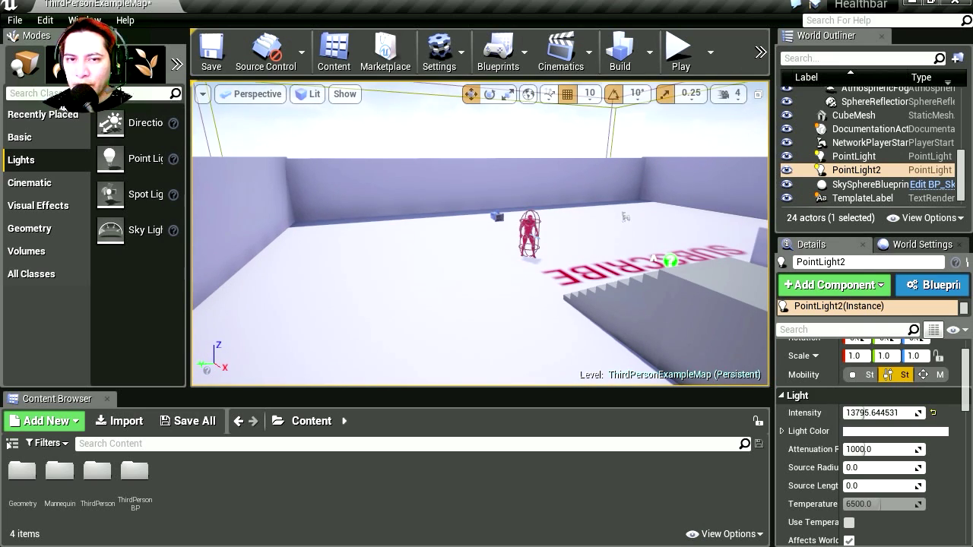
{"action": "right_click_drag", "start_coordinate": [653, 259], "coordinate": [500, 202]}
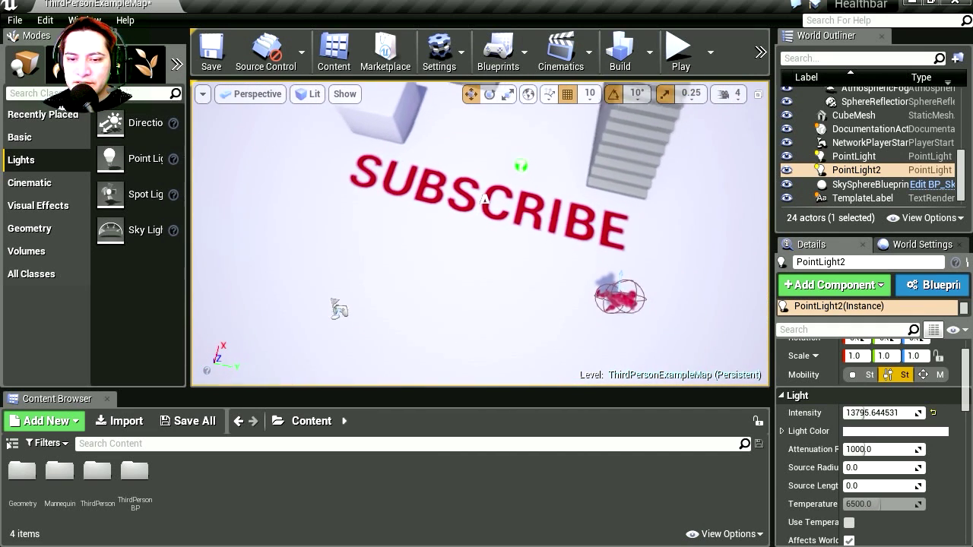
{"action": "right_click_drag", "start_coordinate": [500, 203], "coordinate": [479, 208]}
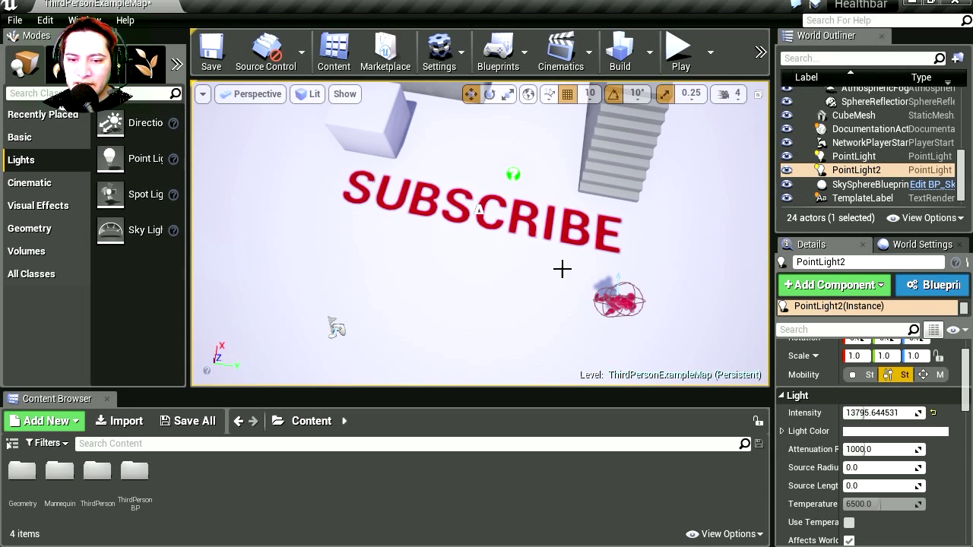
{"action": "right_click_drag", "start_coordinate": [479, 209], "coordinate": [423, 165]}
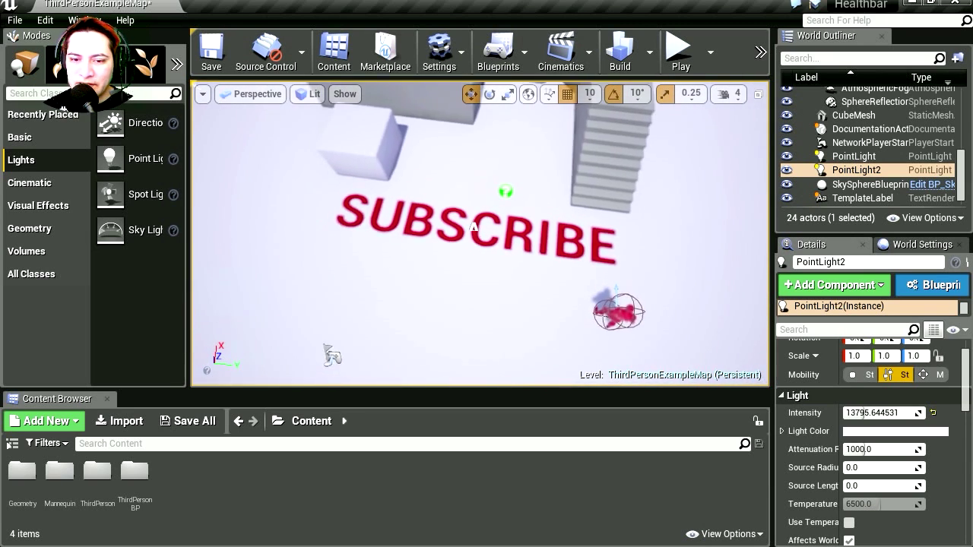
{"action": "scroll", "coordinate": [423, 165], "scroll_direction": "down", "scroll_amount": 10}
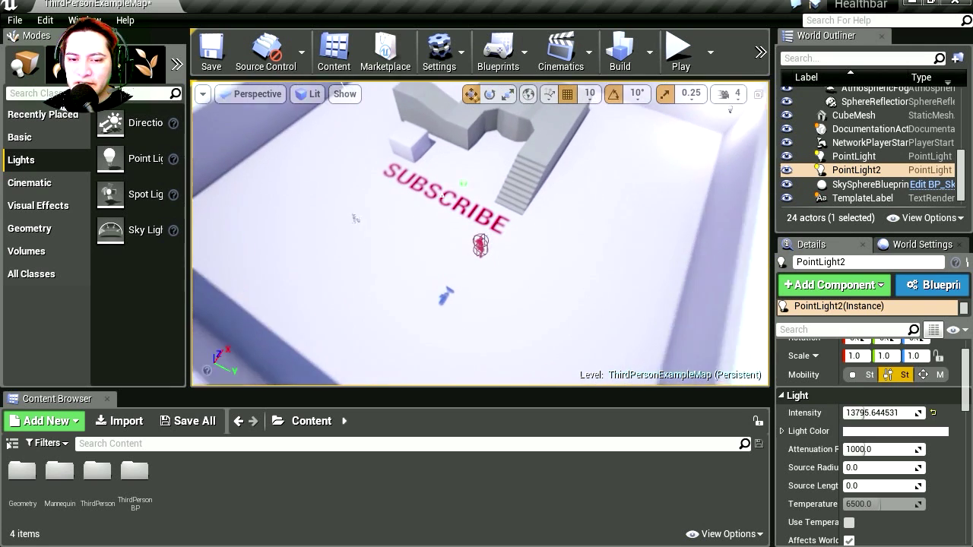
{"action": "right_click_drag", "start_coordinate": [424, 165], "coordinate": [396, 125]}
{"action": "right_click_drag", "start_coordinate": [268, 111], "coordinate": [250, 222]}
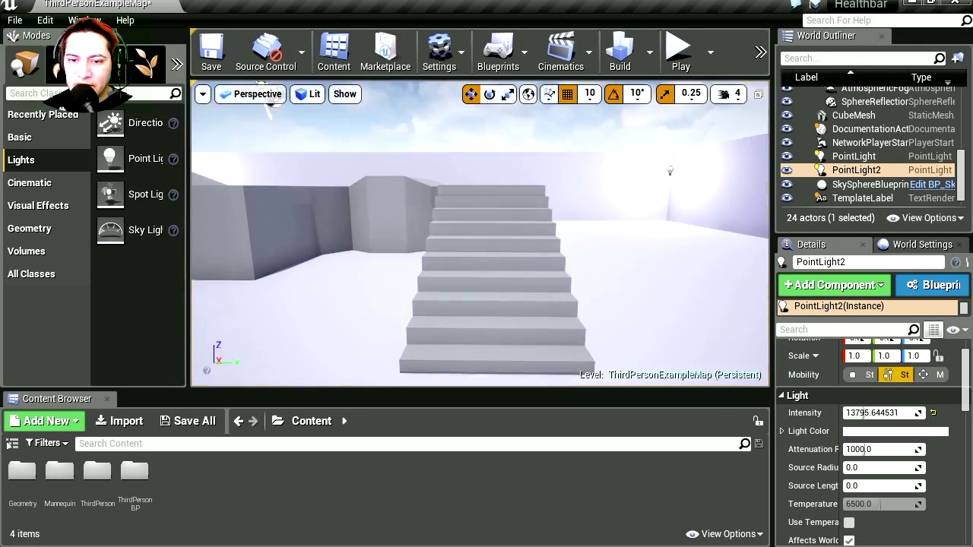
Test-play the level, jumping the character across the ledges, then stop
{"action": "left_click", "coordinate": [679, 52]}
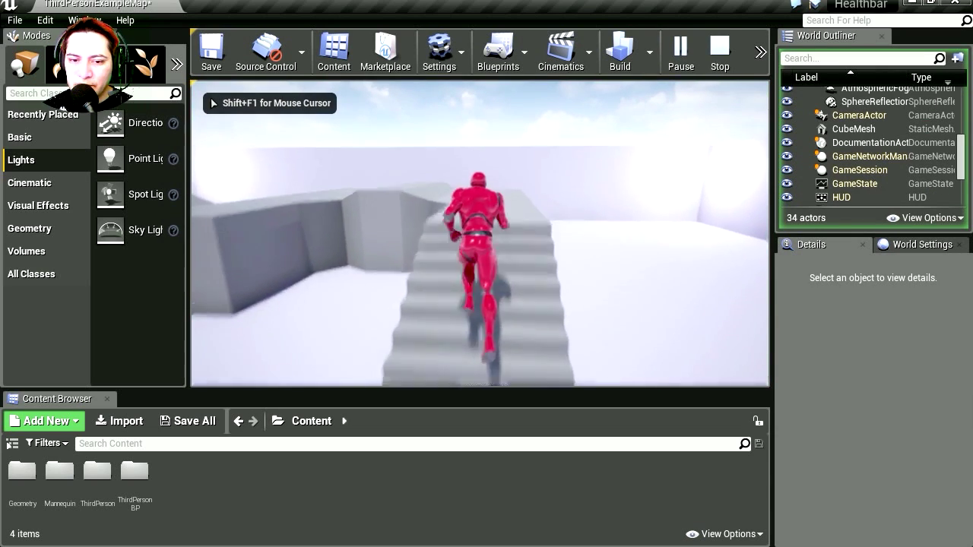
{"action": "key", "text": "space"}
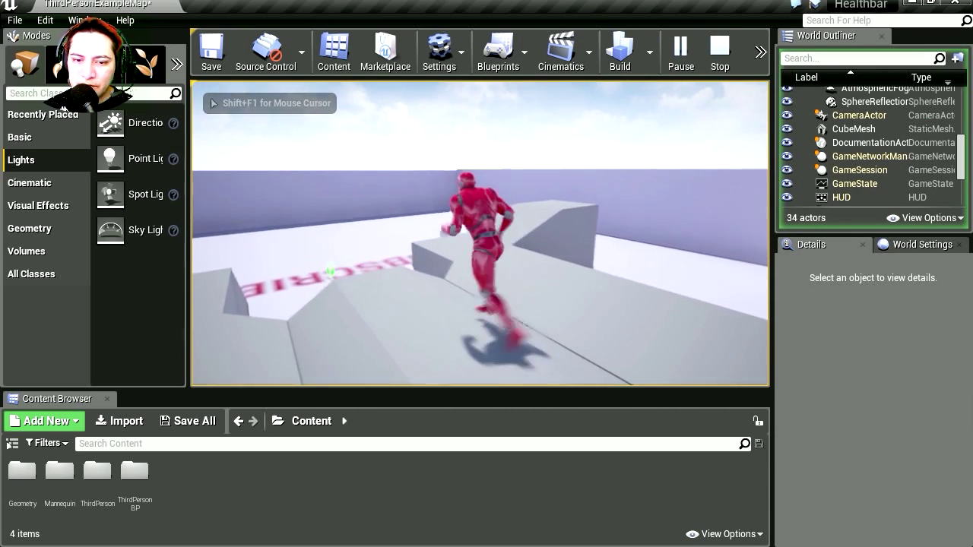
{"action": "key", "text": "space"}
{"action": "key", "text": "Escape"}
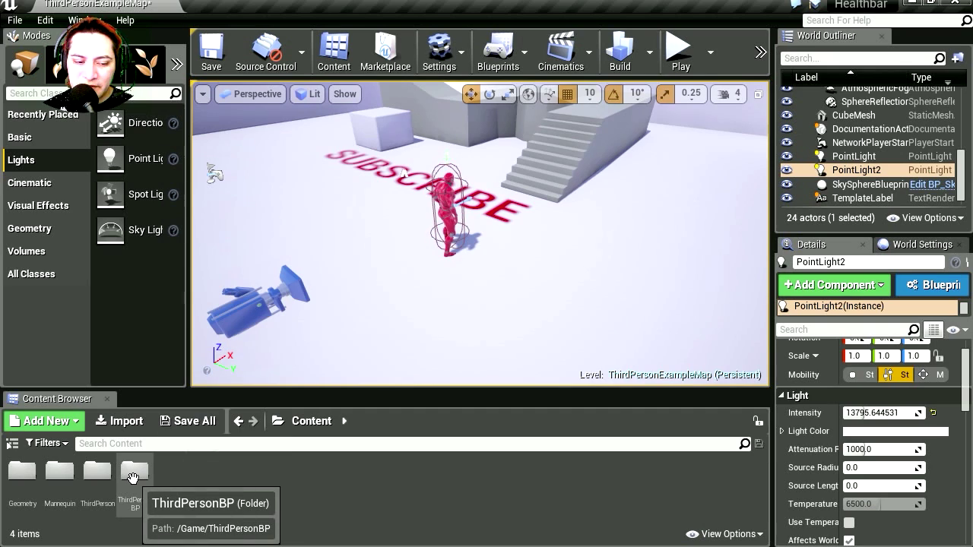
Go into the ThirdPersonBP > Blueprints folder in the Content Browser
{"action": "double_click", "coordinate": [132, 477]}
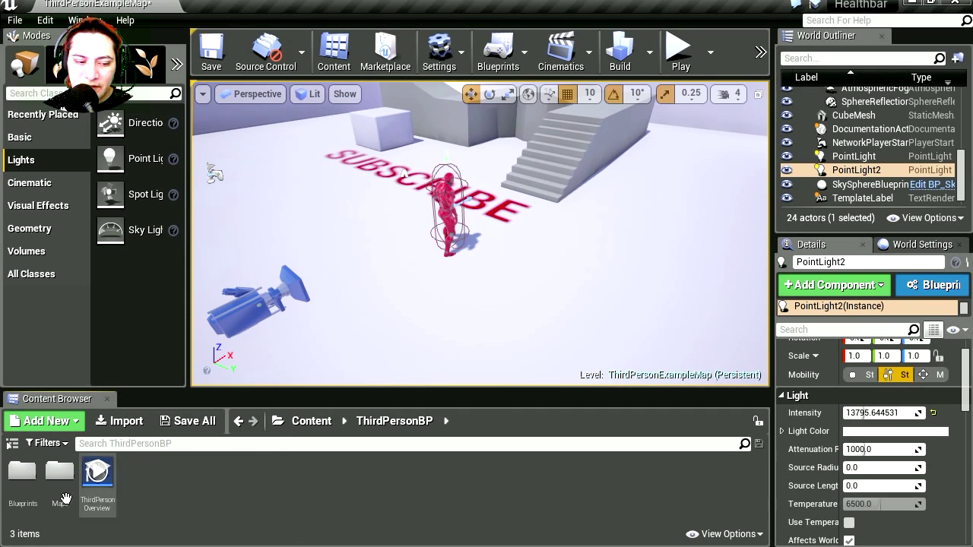
{"action": "left_click", "coordinate": [21, 485]}
{"action": "double_click", "coordinate": [21, 485]}
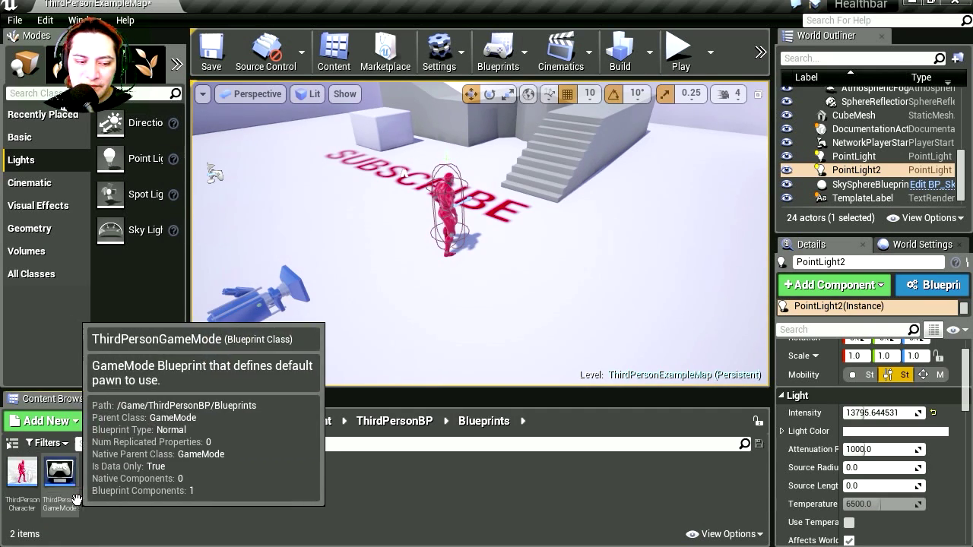
Add a User Interface > Widget Blueprint named SUPERHEALTH and open it
{"action": "right_click", "coordinate": [138, 498]}
{"action": "scroll", "coordinate": [357, 334], "scroll_direction": "down", "scroll_amount": 1}
{"action": "scroll", "coordinate": [319, 425], "scroll_direction": "down", "scroll_amount": 4}
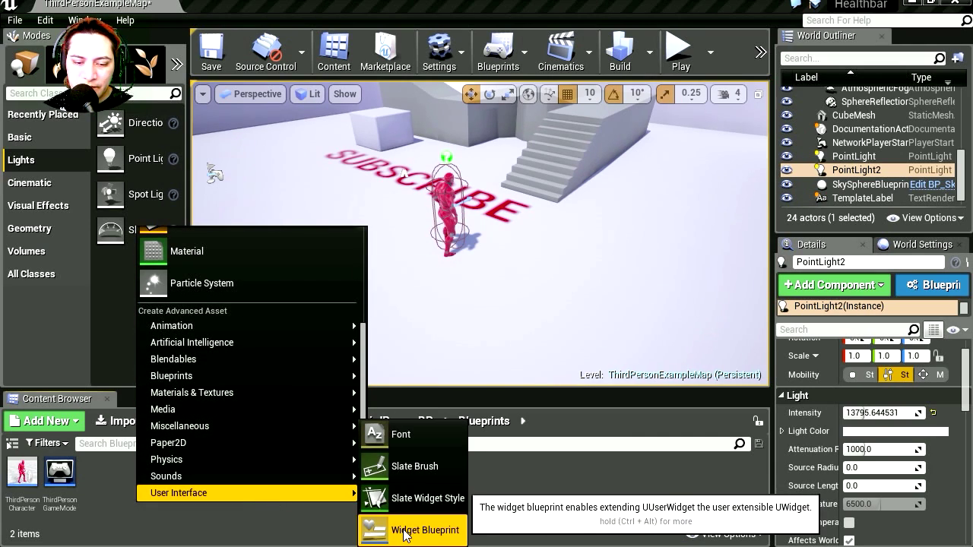
{"action": "left_click", "coordinate": [415, 530]}
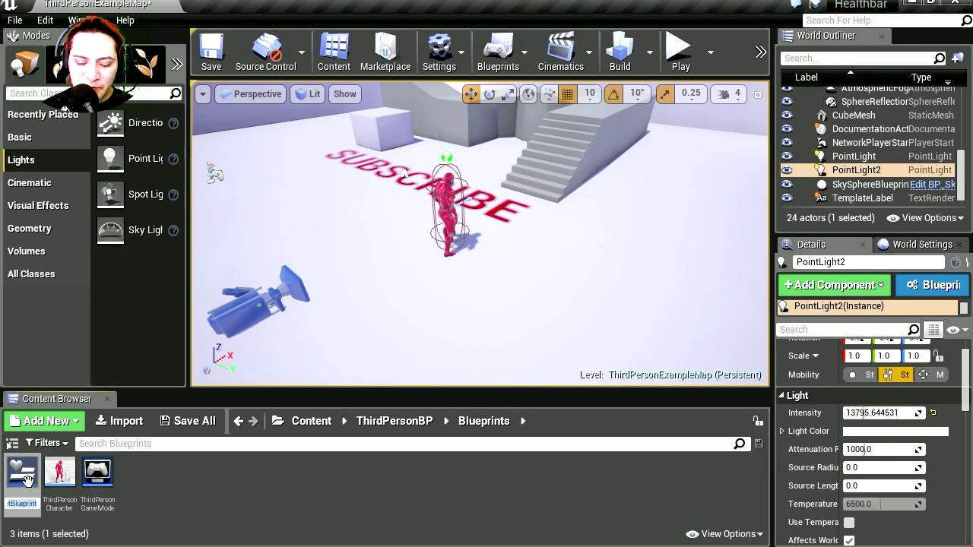
{"action": "type", "text": "EALTH"}
{"action": "key", "text": "Return"}
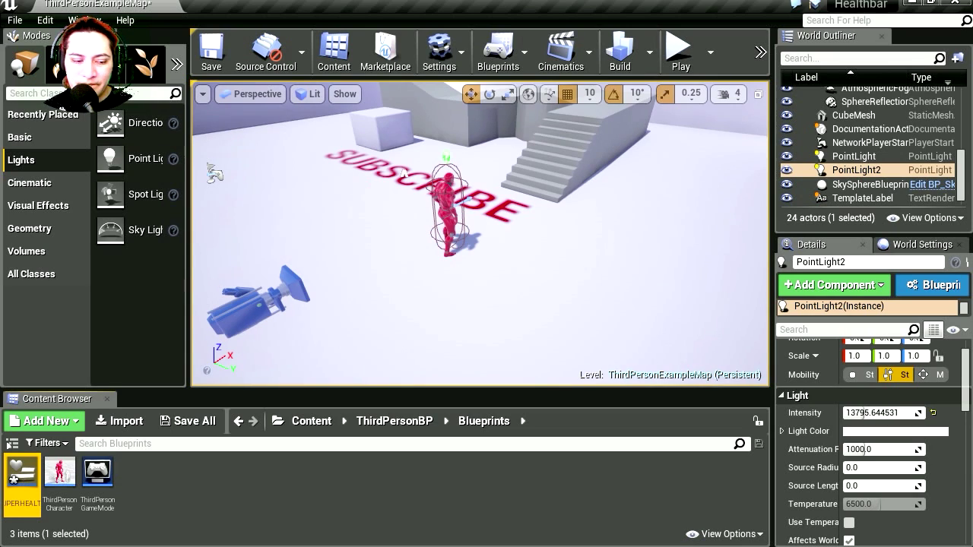
{"action": "double_click", "coordinate": [18, 473]}
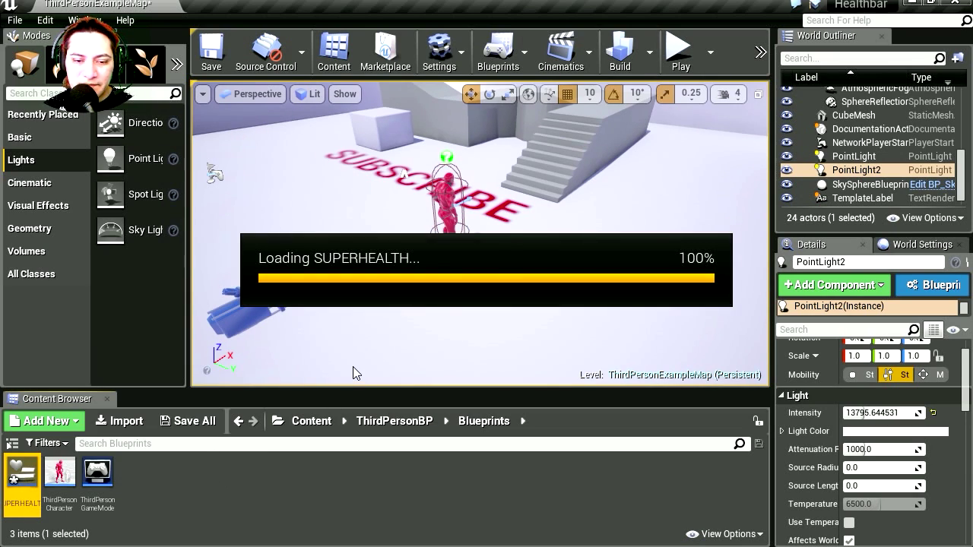
Drag a Progress Bar from the Palette into a wide spot at the canvas top
{"action": "scroll", "coordinate": [67, 172], "scroll_direction": "down", "scroll_amount": 2}
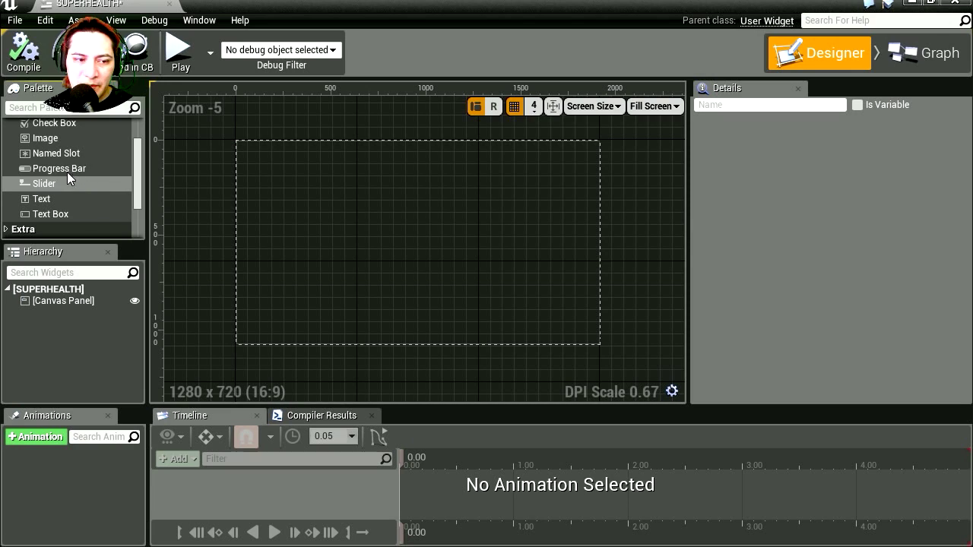
{"action": "mouse_move", "coordinate": [67, 169]}
{"action": "left_mouse_down"}
{"action": "mouse_move", "coordinate": [357, 189]}
{"action": "mouse_move", "coordinate": [447, 208]}
{"action": "mouse_move", "coordinate": [414, 209]}
{"action": "mouse_move", "coordinate": [438, 167]}
{"action": "mouse_move", "coordinate": [425, 155]}
{"action": "left_mouse_up"}
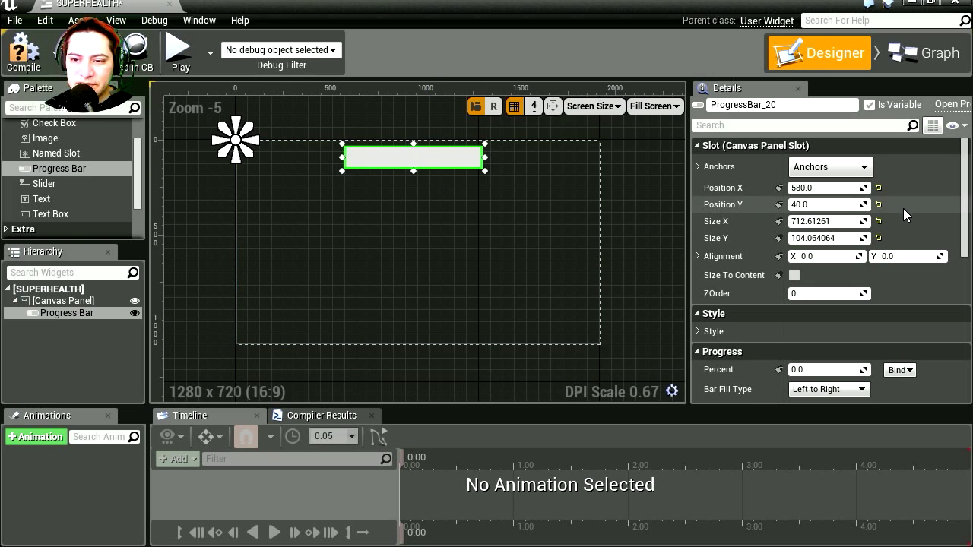
{"action": "scroll", "coordinate": [936, 258], "scroll_direction": "down", "scroll_amount": 5}
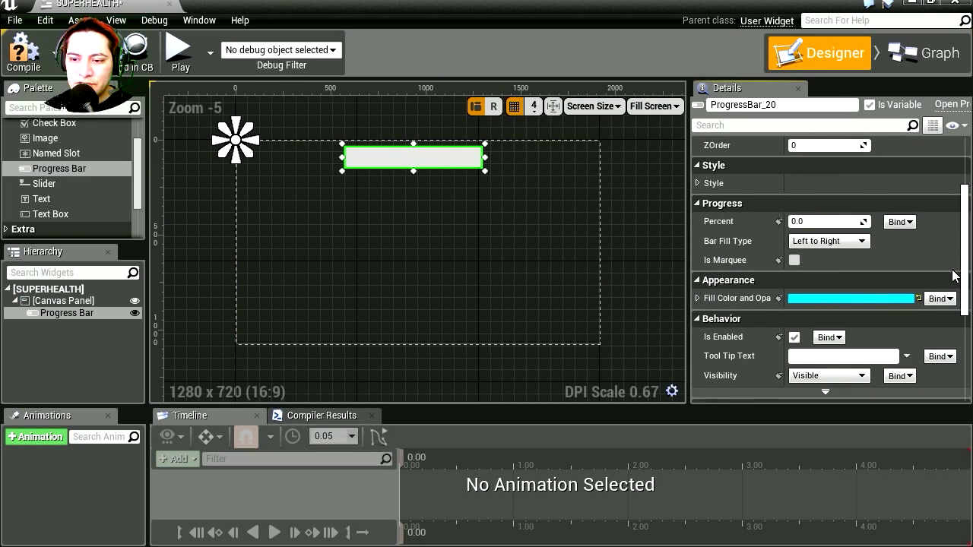
Set the progress bar's fill colour to a darker green with no blue
{"action": "left_click", "coordinate": [895, 289]}
{"action": "left_click_drag", "start_coordinate": [596, 231], "coordinate": [649, 331]}
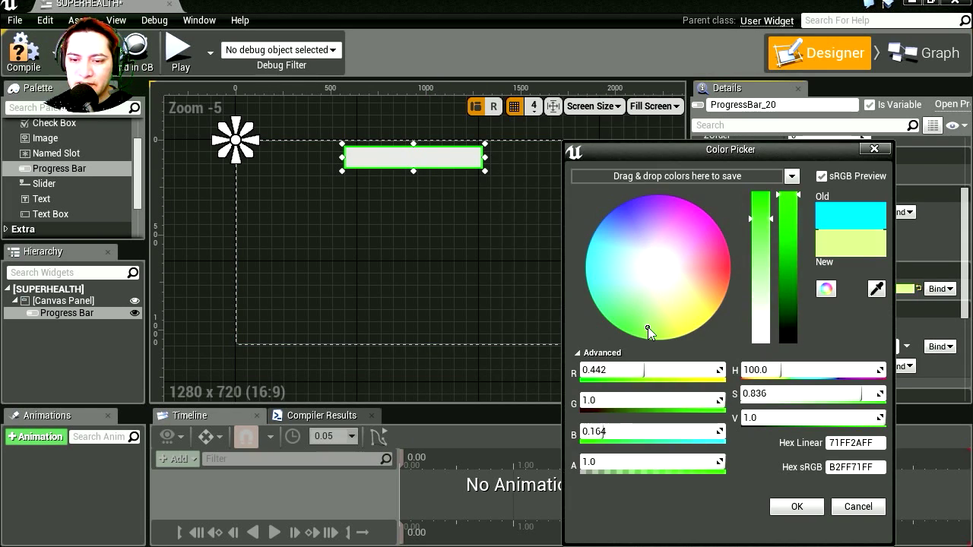
{"action": "left_click", "coordinate": [789, 246]}
{"action": "left_click_drag", "start_coordinate": [651, 330], "coordinate": [644, 334]}
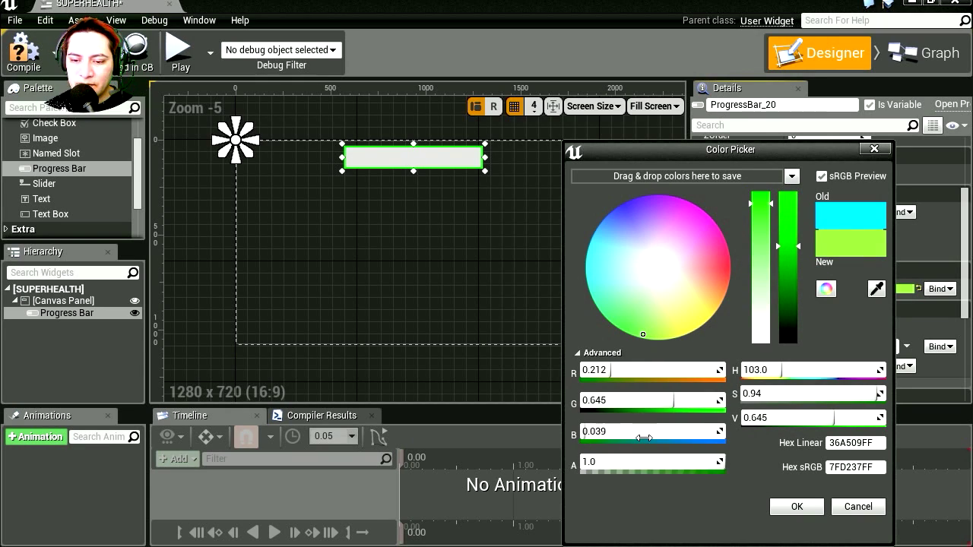
{"action": "left_click_drag", "start_coordinate": [594, 431], "coordinate": [581, 432]}
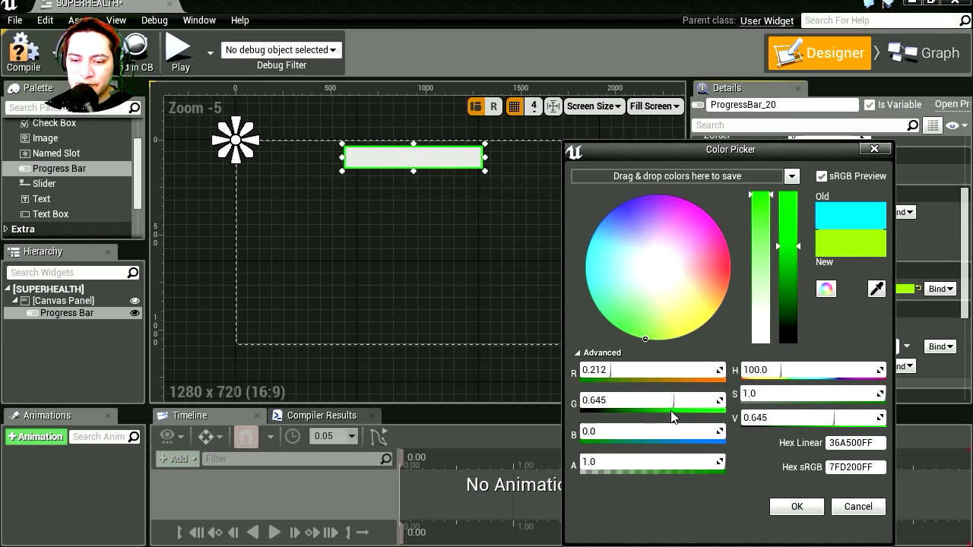
{"action": "left_click_drag", "start_coordinate": [600, 370], "coordinate": [605, 370]}
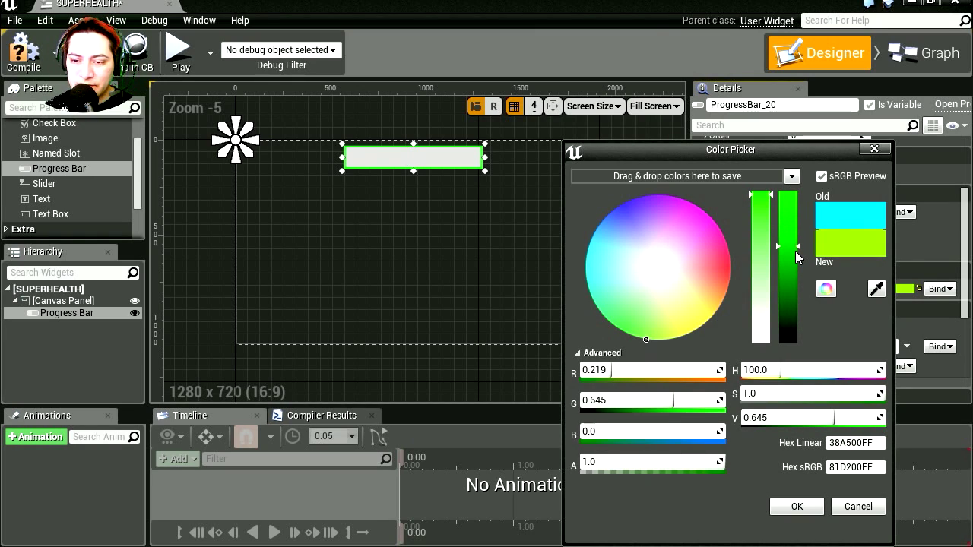
{"action": "key", "text": "Return"}
Raise the bar's Percent preview and save the widget
{"action": "mouse_move", "coordinate": [825, 211]}
{"action": "left_mouse_down"}
{"action": "mouse_move", "coordinate": [846, 212]}
{"action": "mouse_move", "coordinate": [791, 211]}
{"action": "left_mouse_up"}
{"action": "left_click", "coordinate": [525, 279]}
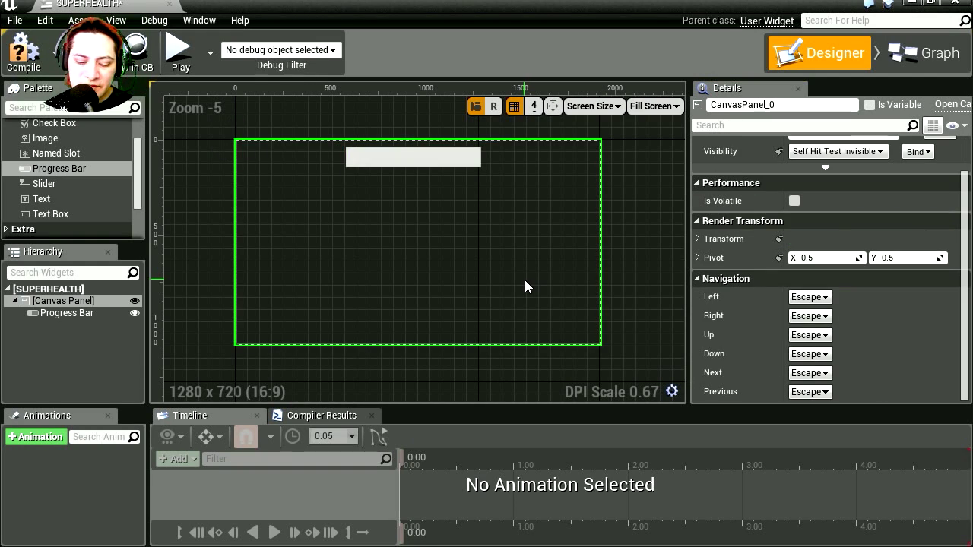
{"action": "key", "text": "ctrl+shift+s"}
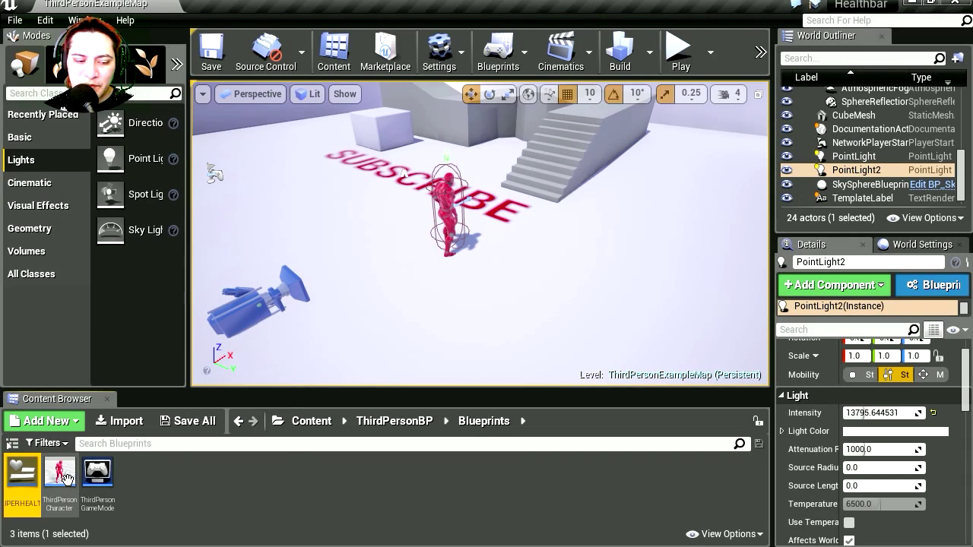
In ThirdPersonCharacter's graph, add Event BeginPlay at the upper left and drag from its exec pin
{"action": "double_click", "coordinate": [67, 477]}
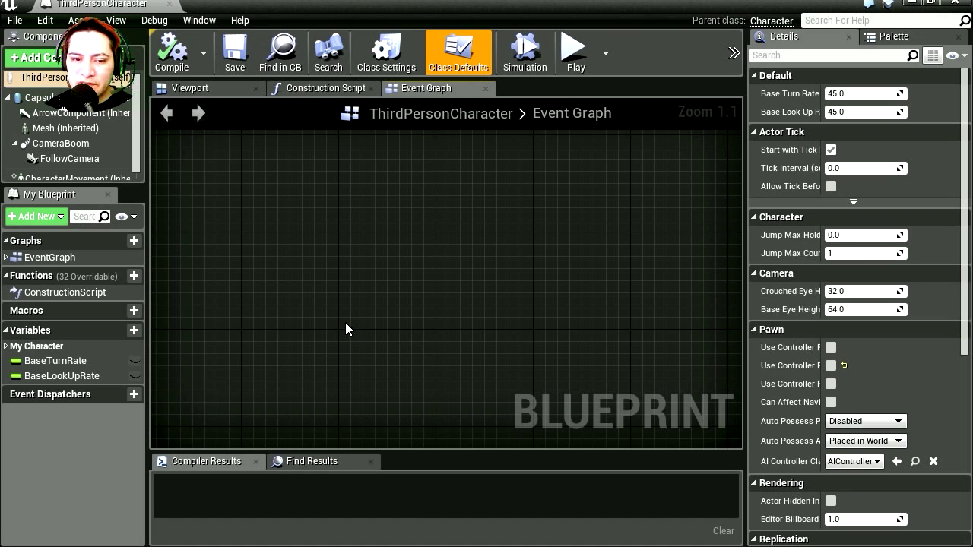
{"action": "right_click", "coordinate": [346, 329]}
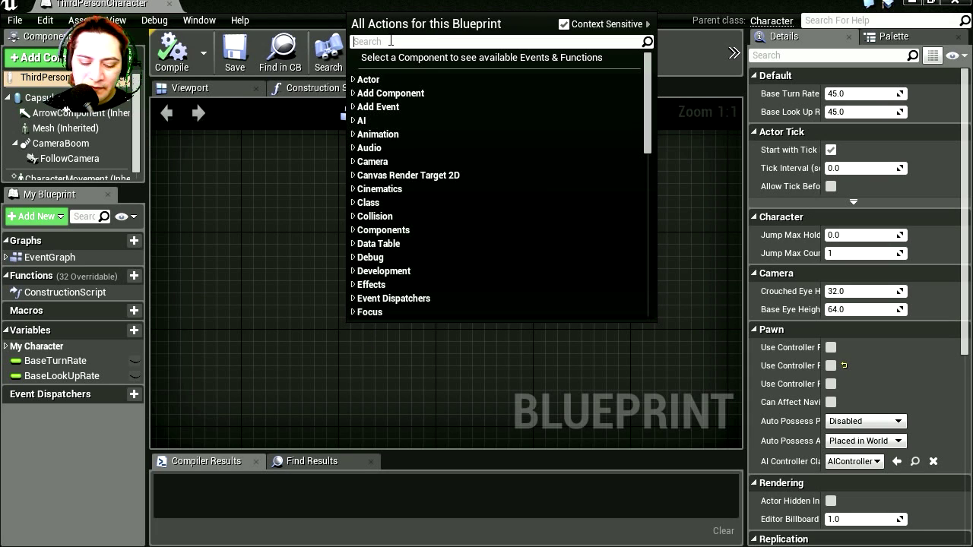
{"action": "type", "text": "eve"}
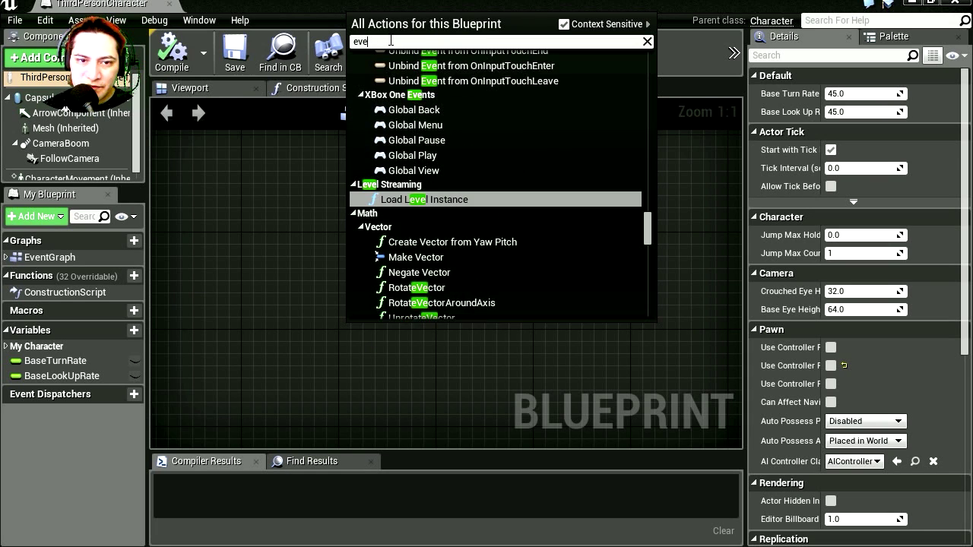
{"action": "type", "text": "nt"}
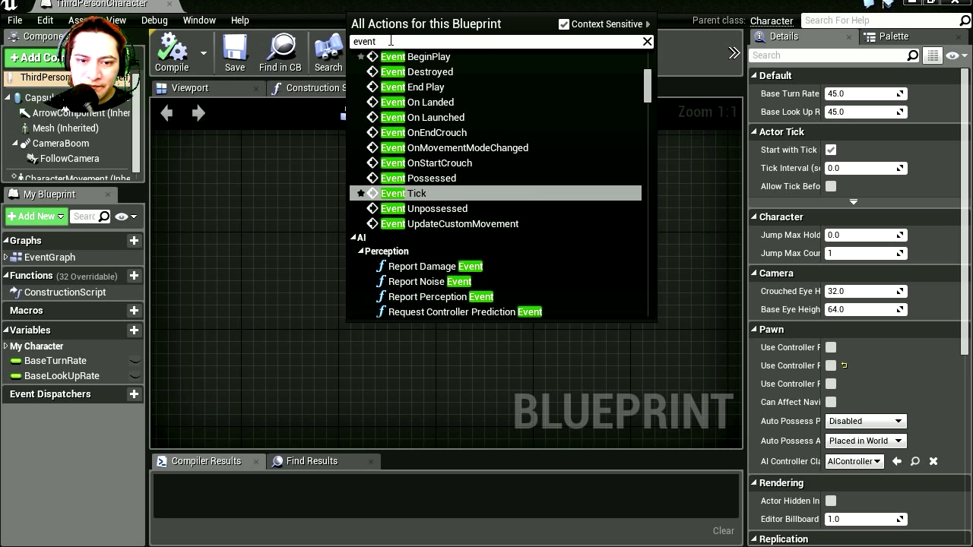
{"action": "left_click", "coordinate": [417, 57]}
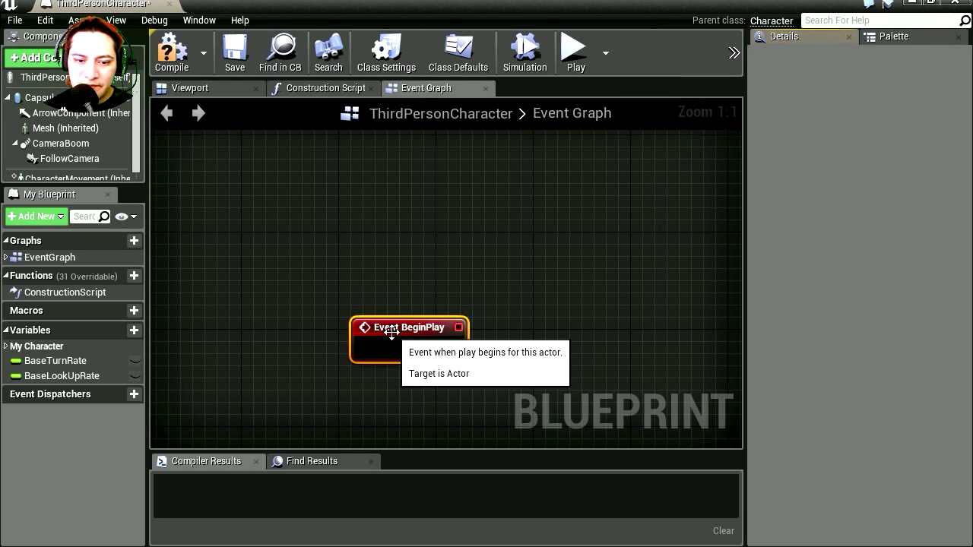
{"action": "mouse_move", "coordinate": [393, 331]}
{"action": "left_mouse_down"}
{"action": "mouse_move", "coordinate": [244, 198]}
{"action": "mouse_move", "coordinate": [245, 186]}
{"action": "left_mouse_up"}
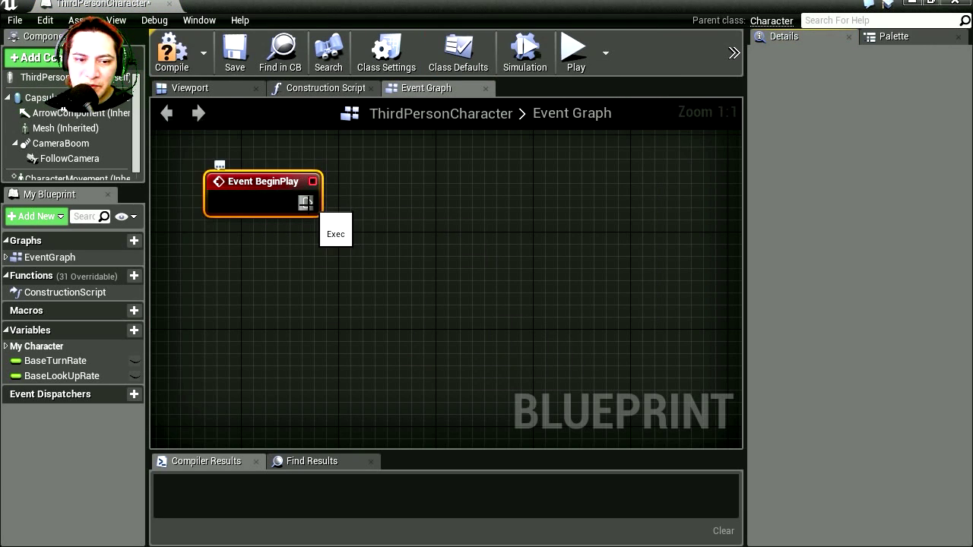
{"action": "mouse_move", "coordinate": [307, 202]}
{"action": "left_mouse_down"}
{"action": "mouse_move", "coordinate": [411, 218]}
{"action": "mouse_move", "coordinate": [419, 237]}
{"action": "left_mouse_up"}
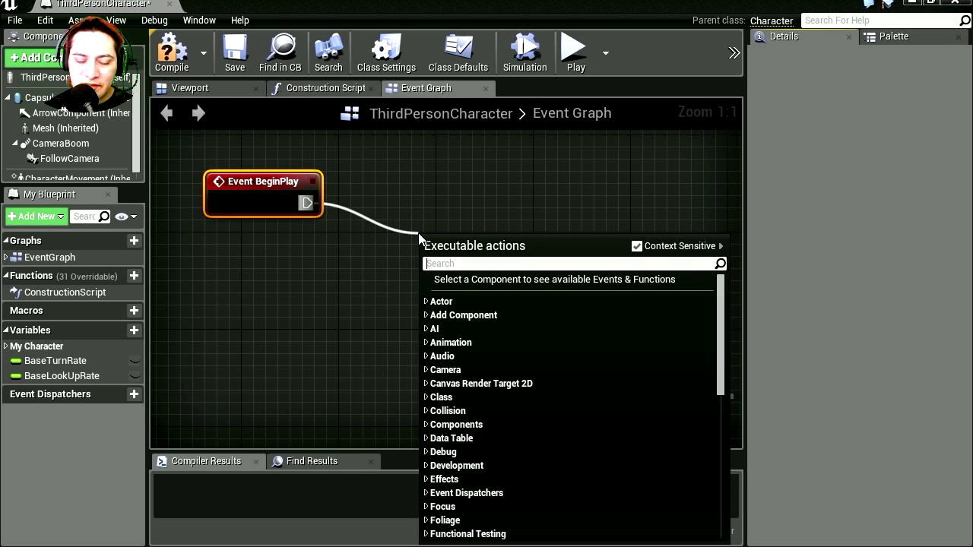
Chain Create Widget and Add to Viewport after BeginPlay, wiring Return Value to Target
{"action": "type", "text": "create"}
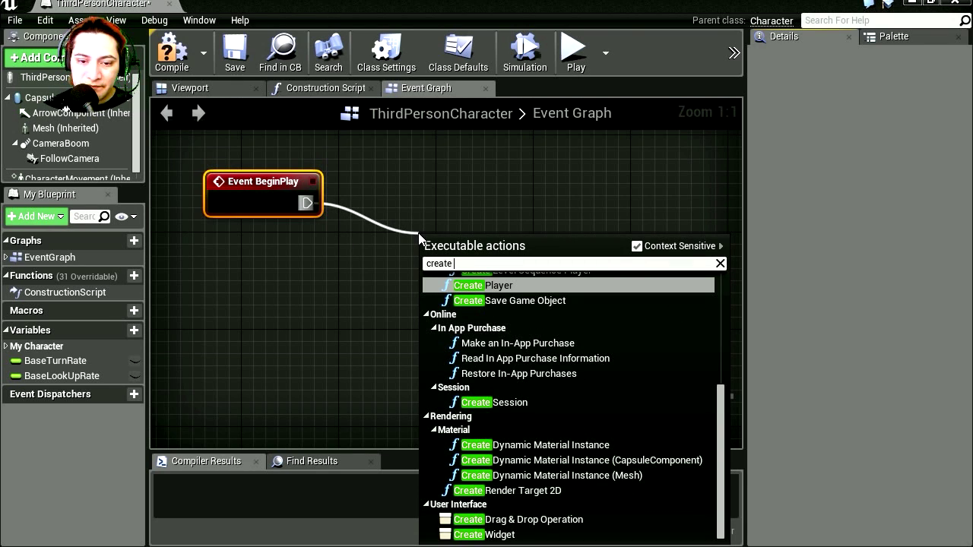
{"action": "type", "text": " w"}
{"action": "key", "text": "Return"}
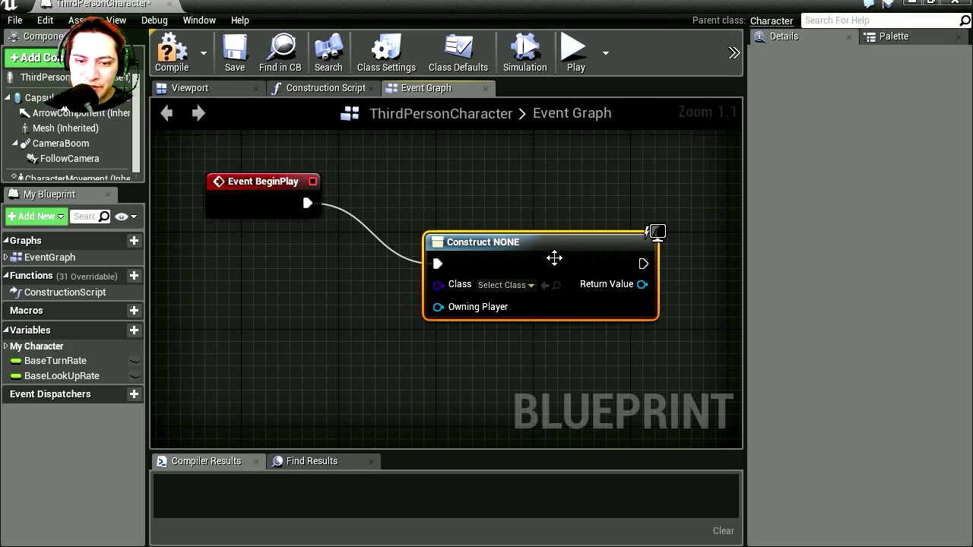
{"action": "left_click_drag", "start_coordinate": [516, 230], "coordinate": [482, 191]}
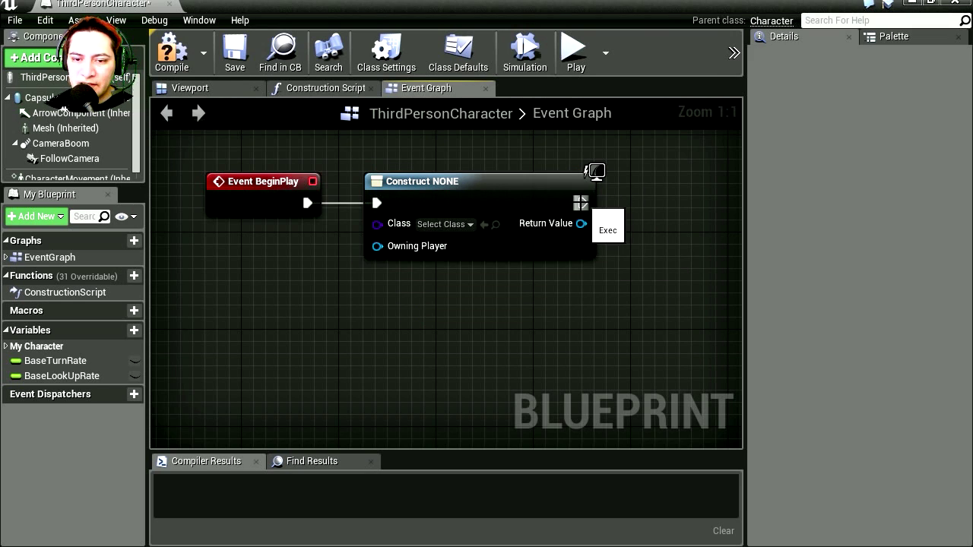
{"action": "left_click_drag", "start_coordinate": [582, 203], "coordinate": [651, 206]}
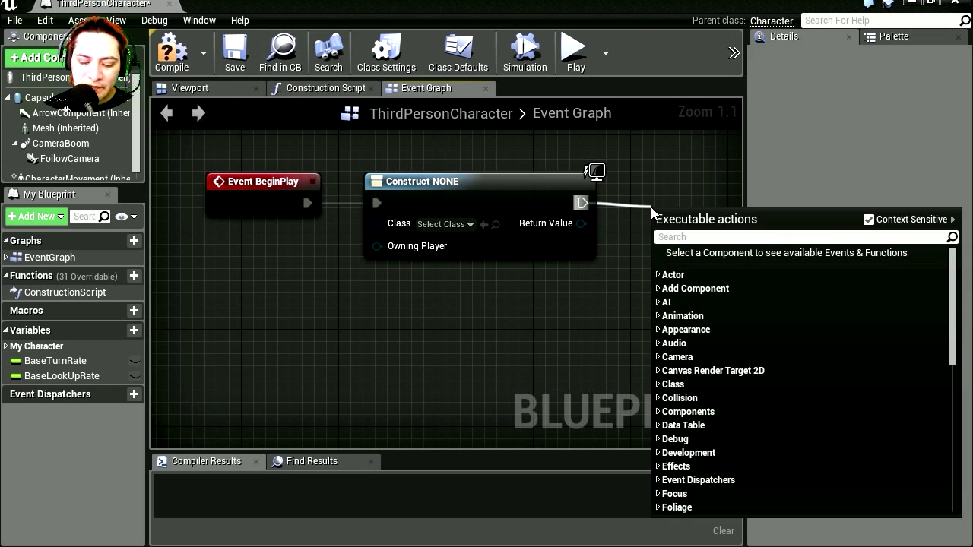
{"action": "type", "text": "add to vi"}
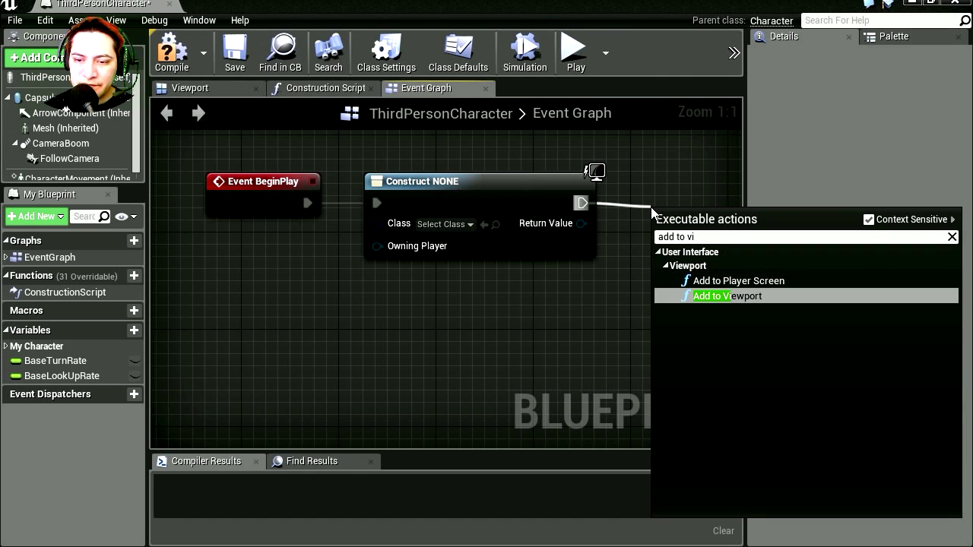
{"action": "key", "text": "Return"}
{"action": "right_click_drag", "start_coordinate": [651, 207], "coordinate": [598, 215]}
{"action": "left_click_drag", "start_coordinate": [607, 245], "coordinate": [537, 242]}
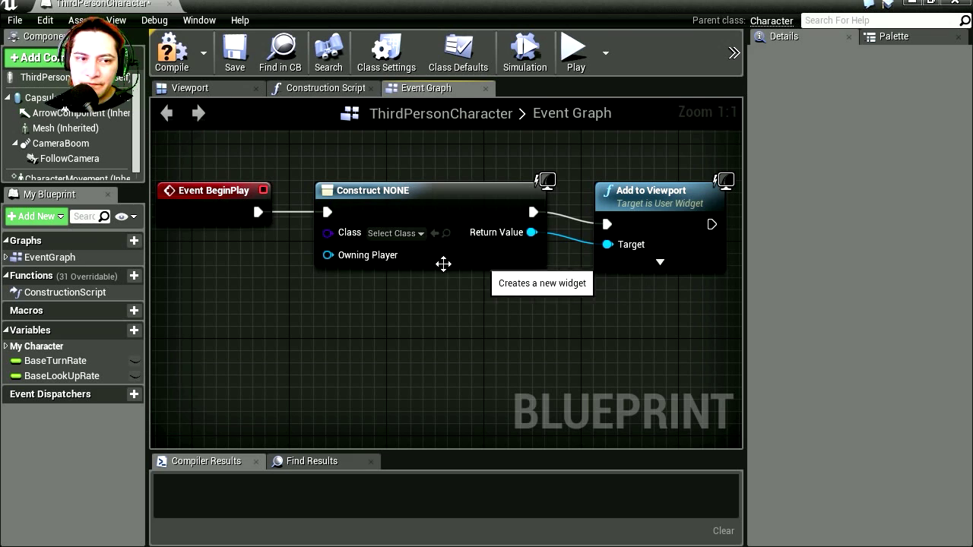
Set Create Widget's class to SUPERHEALTH, recompile cleanly and close the blueprint
{"action": "left_click", "coordinate": [184, 72]}
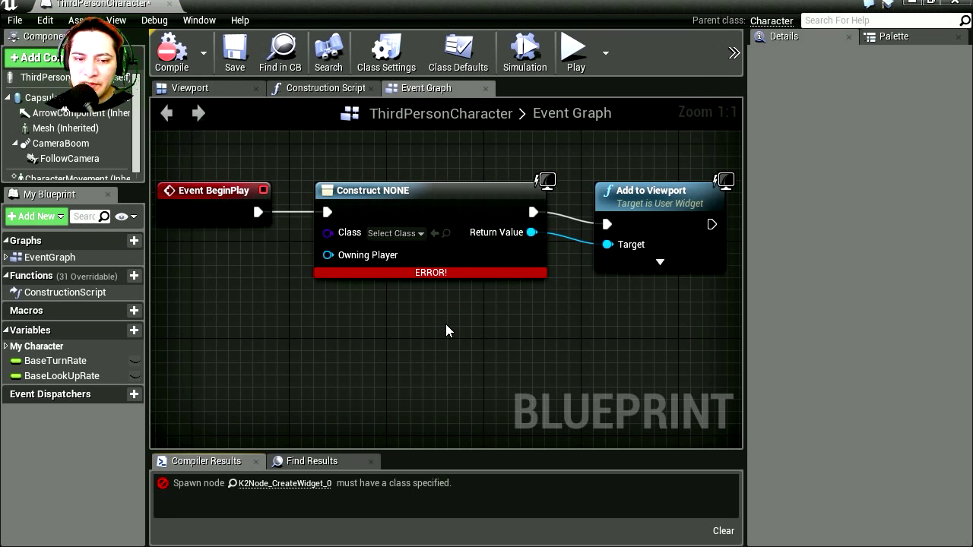
{"action": "left_click", "coordinate": [419, 234]}
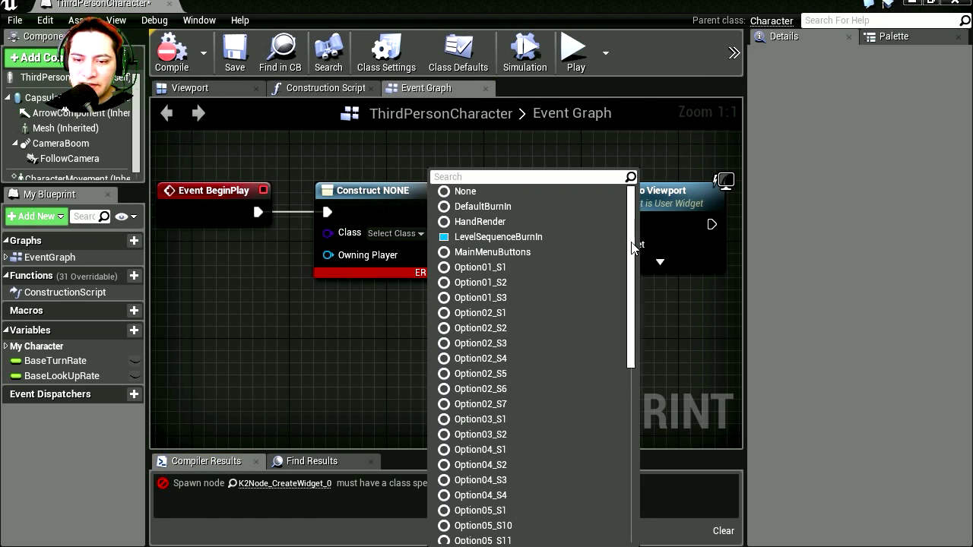
{"action": "left_click_drag", "start_coordinate": [631, 248], "coordinate": [632, 423]}
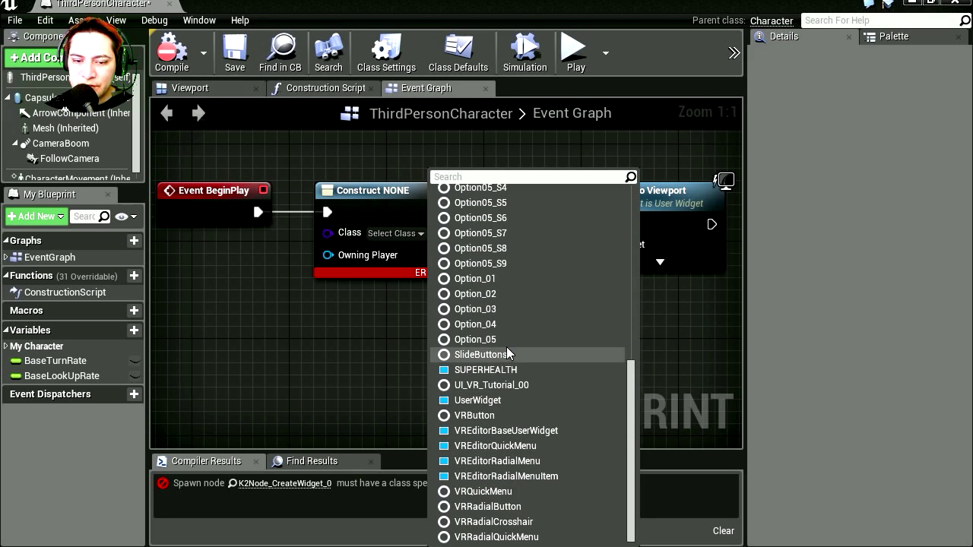
{"action": "left_click", "coordinate": [507, 370]}
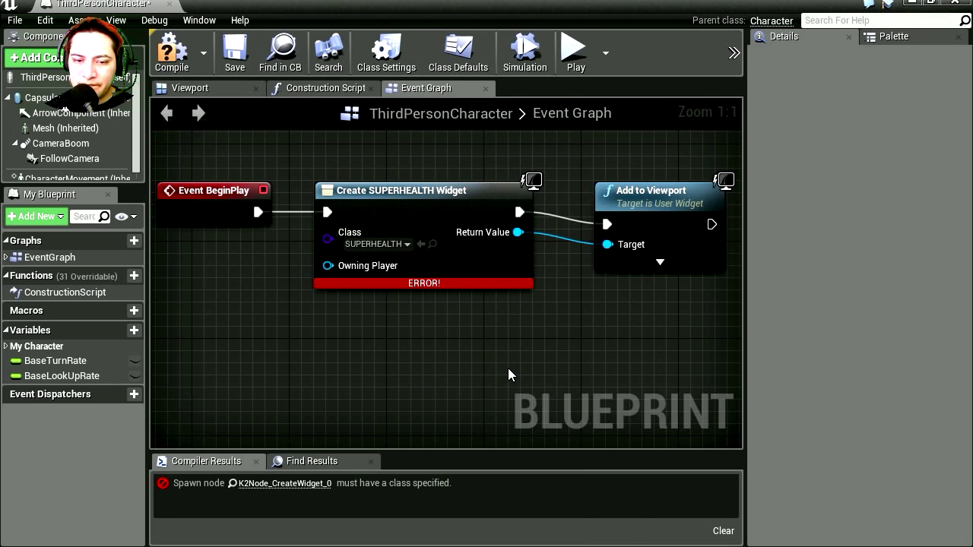
{"action": "left_click", "coordinate": [186, 69]}
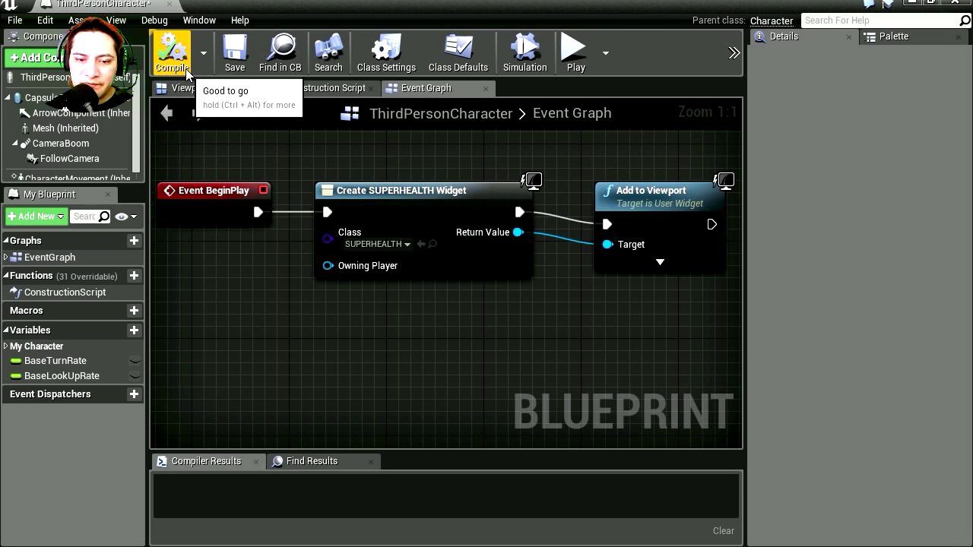
{"action": "left_click", "coordinate": [957, 4]}
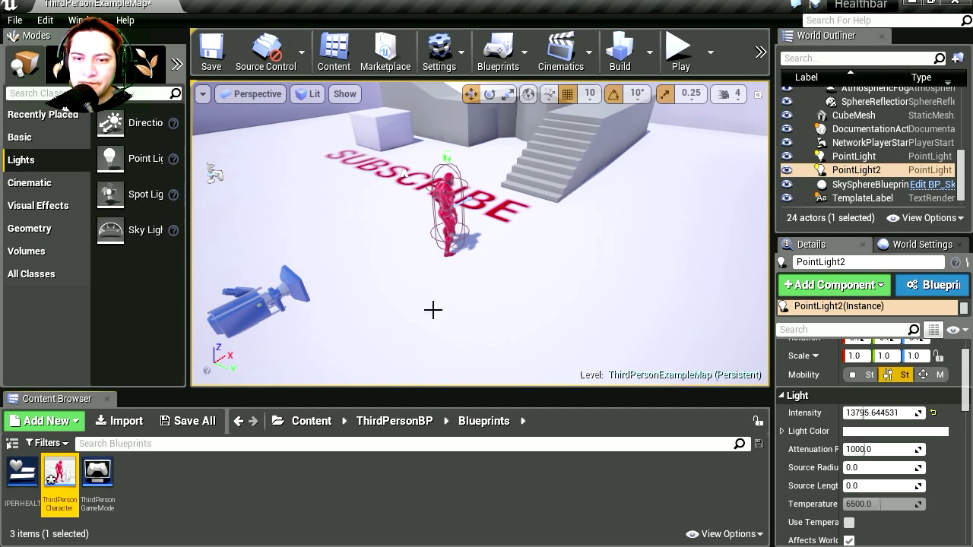
Play the level with W/S to check the health bar, then reopen ThirdPersonCharacter
{"action": "left_click", "coordinate": [672, 65]}
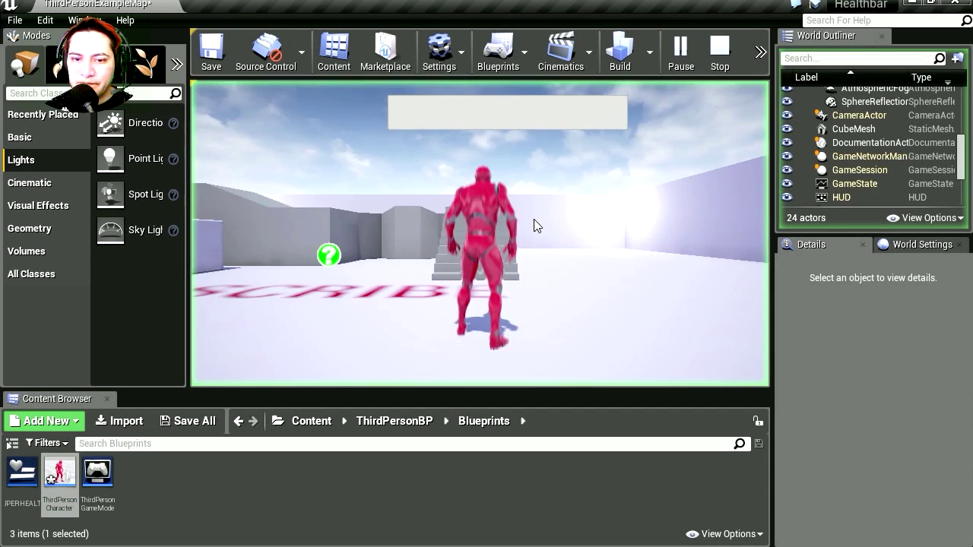
{"action": "key", "text": "w"}
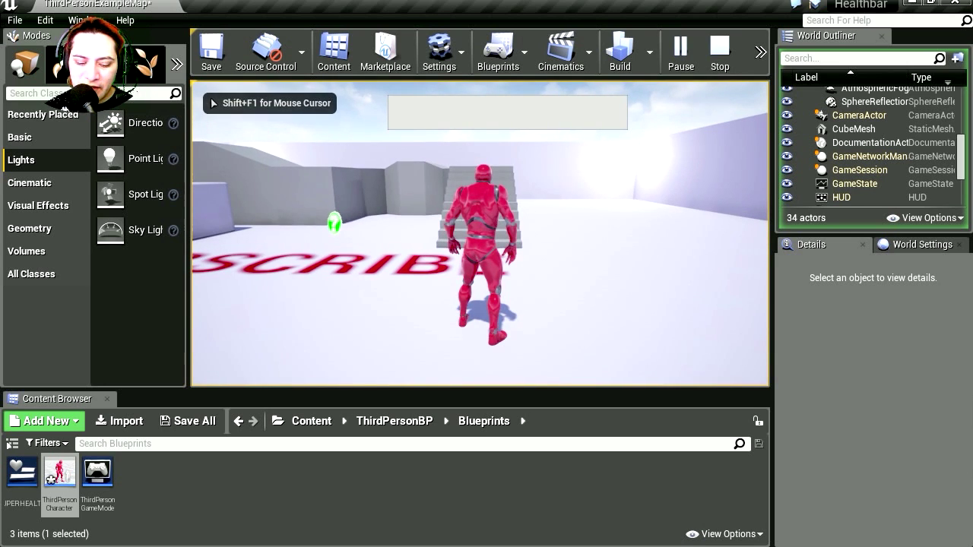
{"action": "key", "text": "w"}
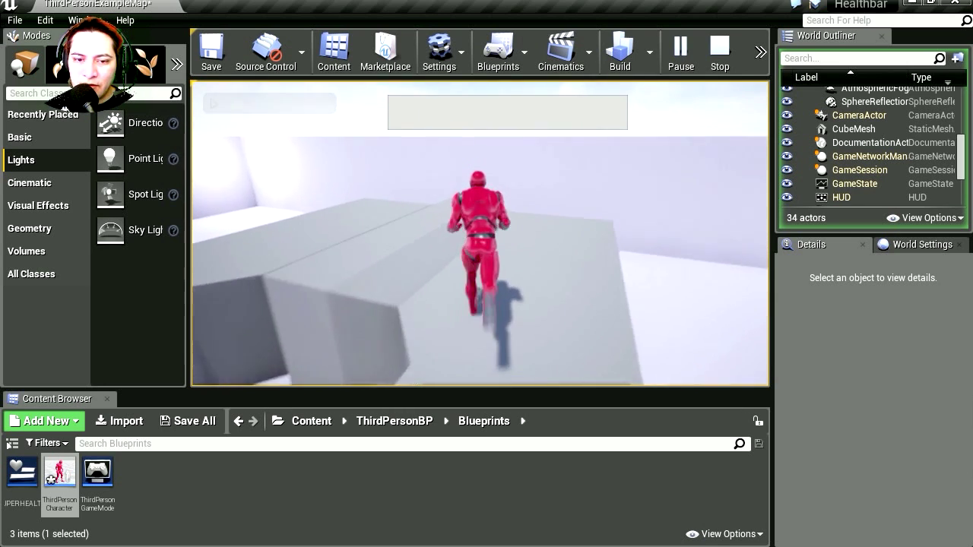
{"action": "key", "text": "s"}
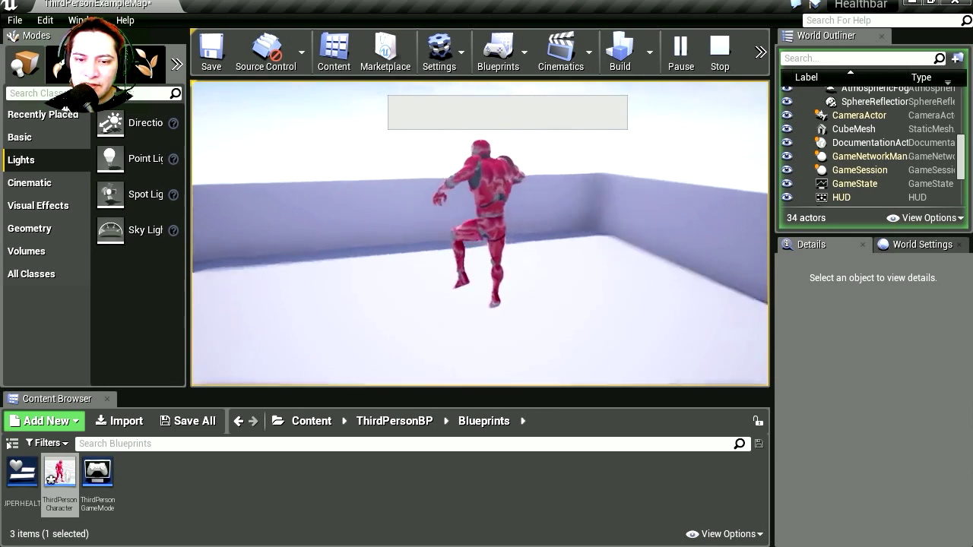
{"action": "key", "text": "w"}
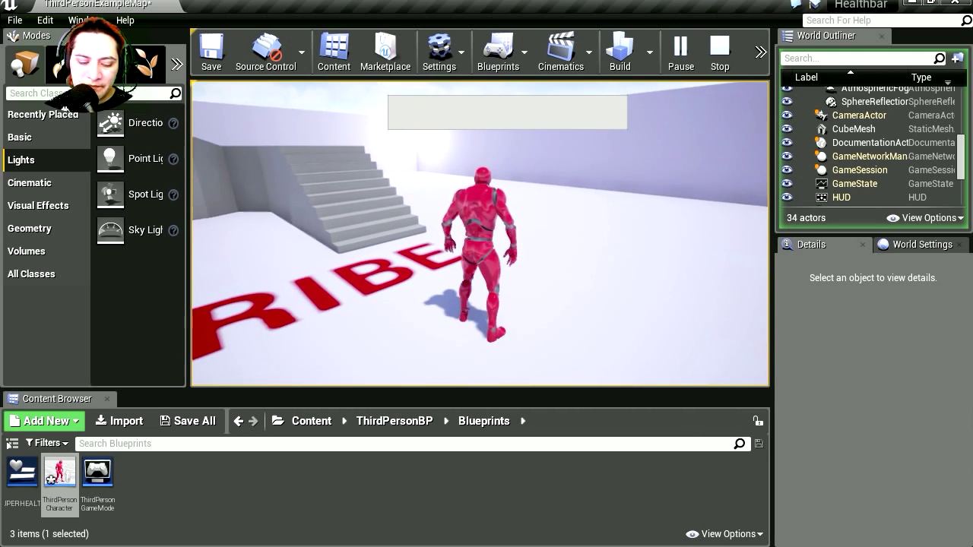
{"action": "key", "text": "Escape"}
{"action": "double_click", "coordinate": [61, 480]}
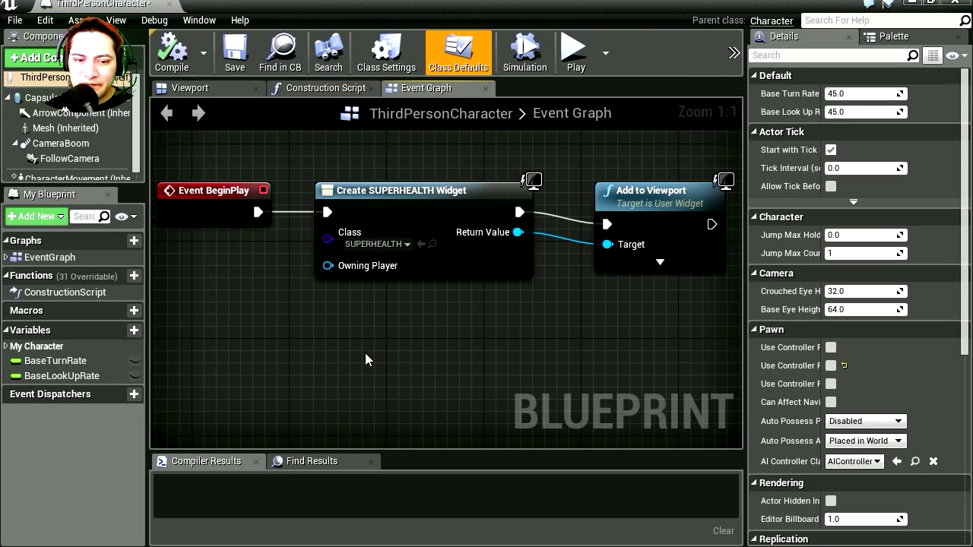
Add a Float variable named FullHealth to the character
{"action": "left_click", "coordinate": [135, 331]}
{"action": "type", "text": "FullS"}
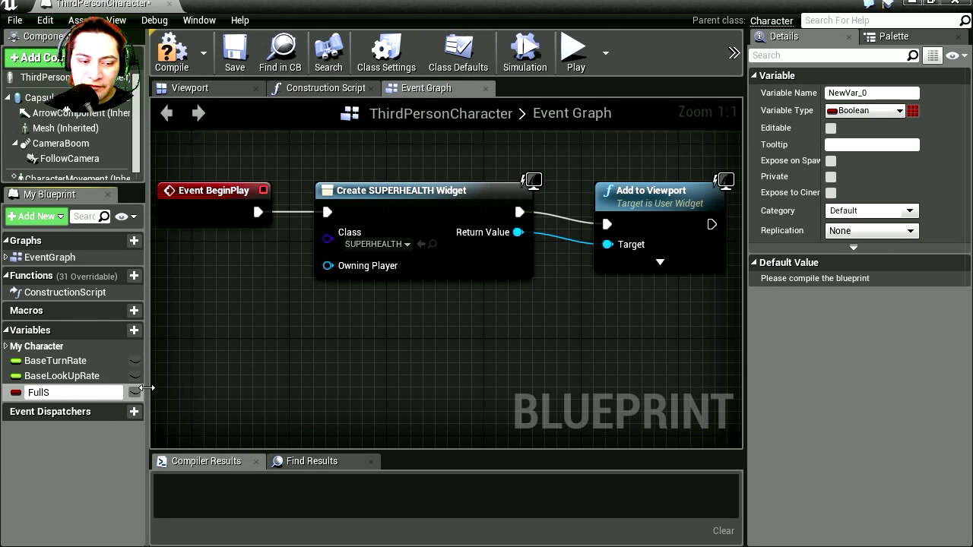
{"action": "key", "text": "BackSpace"}
{"action": "type", "text": "Health"}
{"action": "key", "text": "Return"}
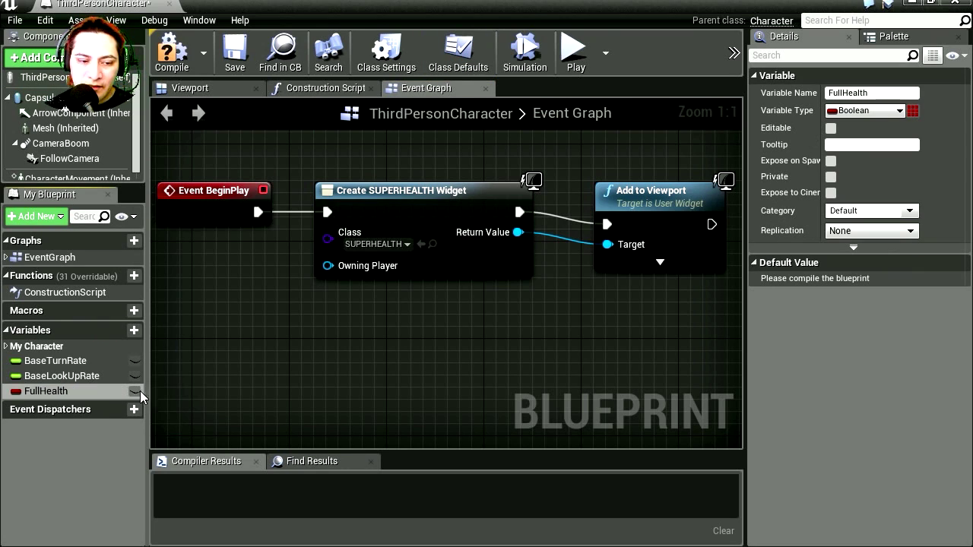
{"action": "left_click", "coordinate": [900, 111]}
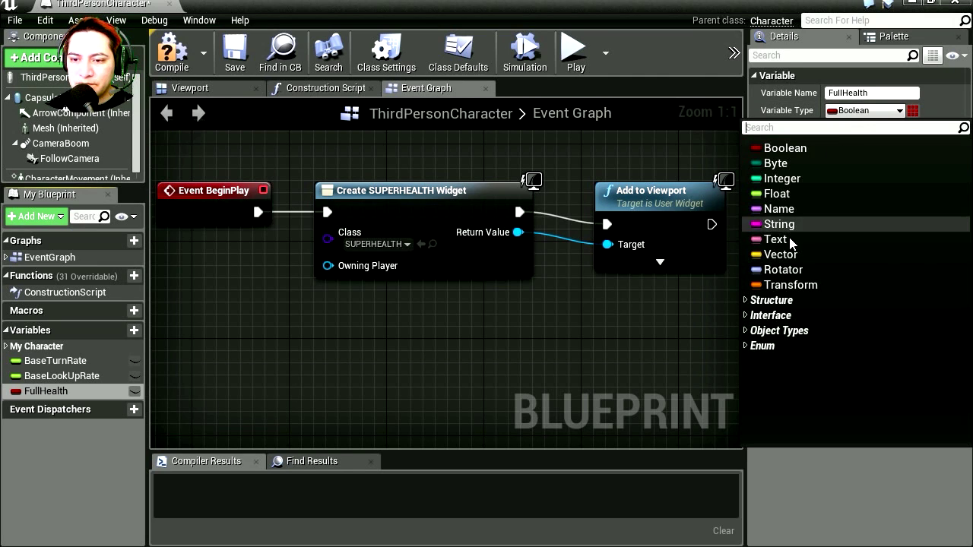
{"action": "left_click", "coordinate": [779, 194]}
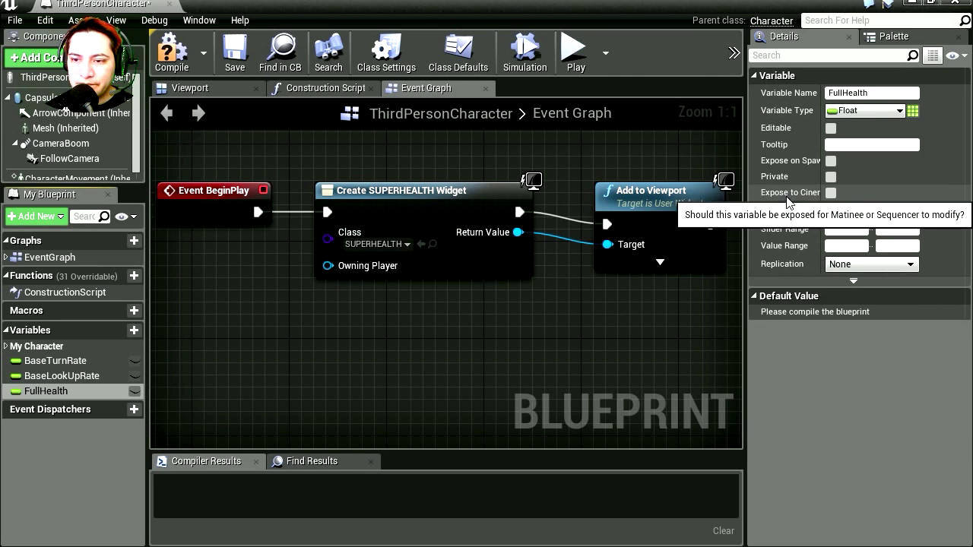
Add a CurrentHealth variable defaulting to 100 and give FullHealth default 100
{"action": "left_click", "coordinate": [135, 332]}
{"action": "type", "text": "Curre"}
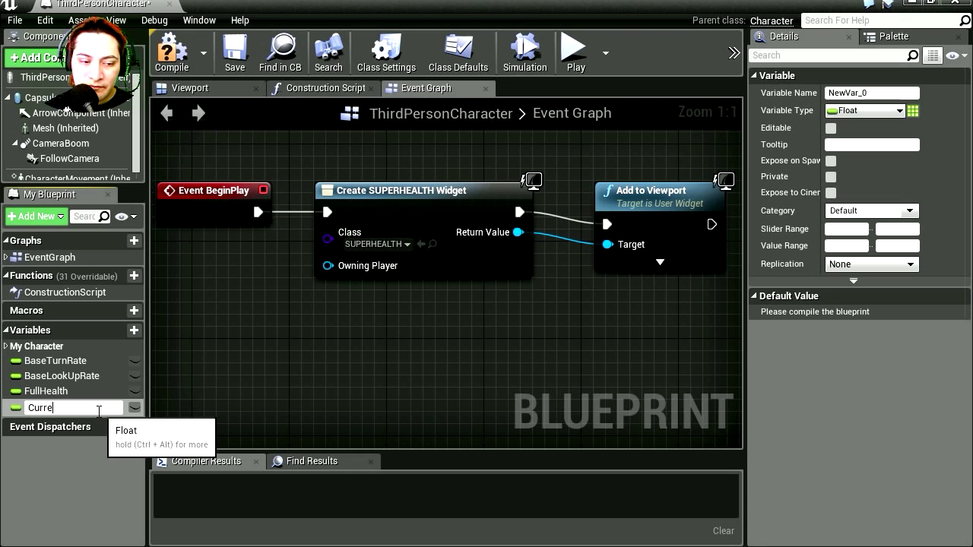
{"action": "type", "text": "ntHealth"}
{"action": "key", "text": "Return"}
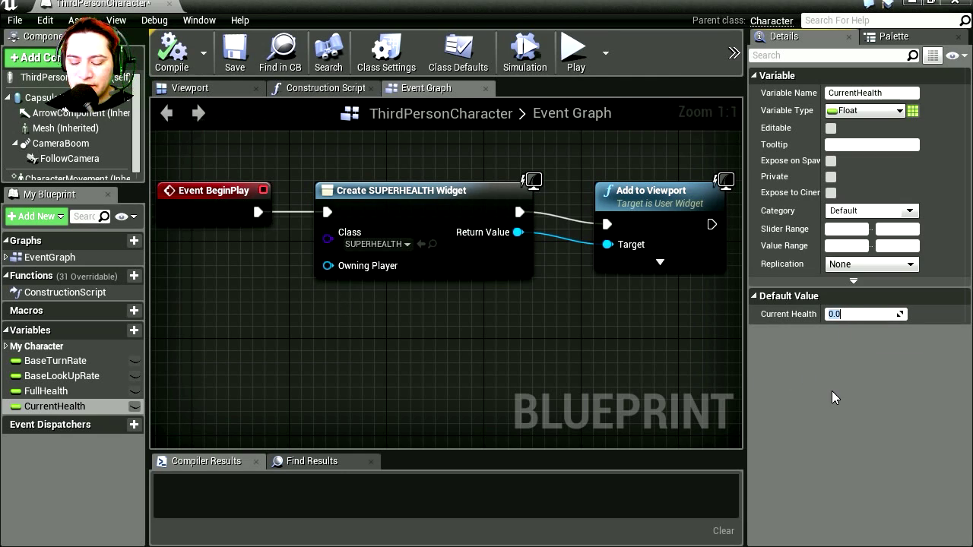
{"action": "type", "text": "100"}
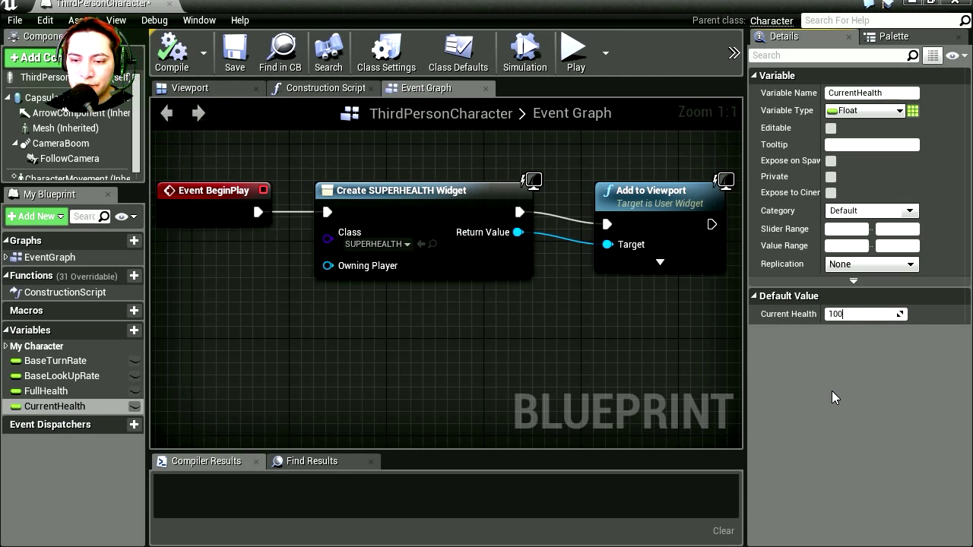
{"action": "key", "text": "Return"}
{"action": "left_click", "coordinate": [125, 391]}
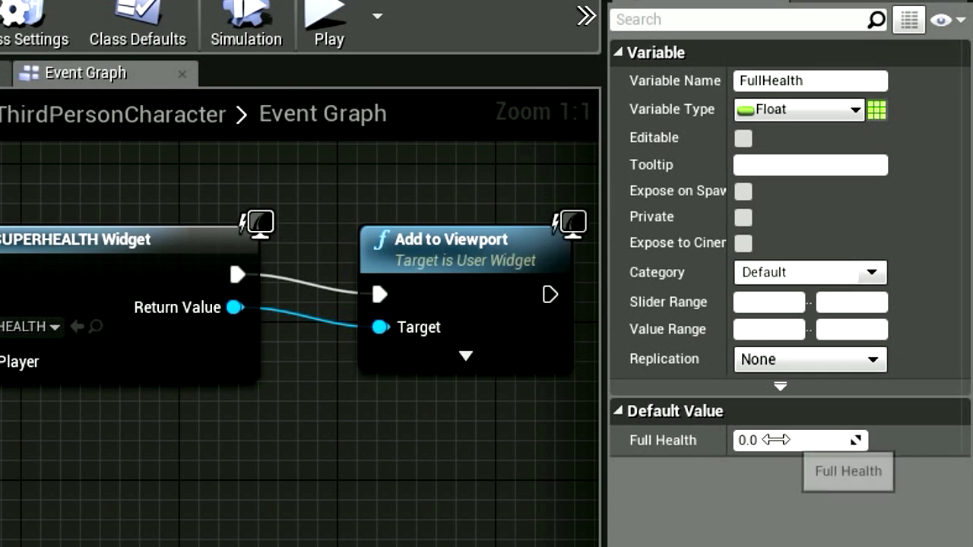
{"action": "left_click", "coordinate": [846, 314]}
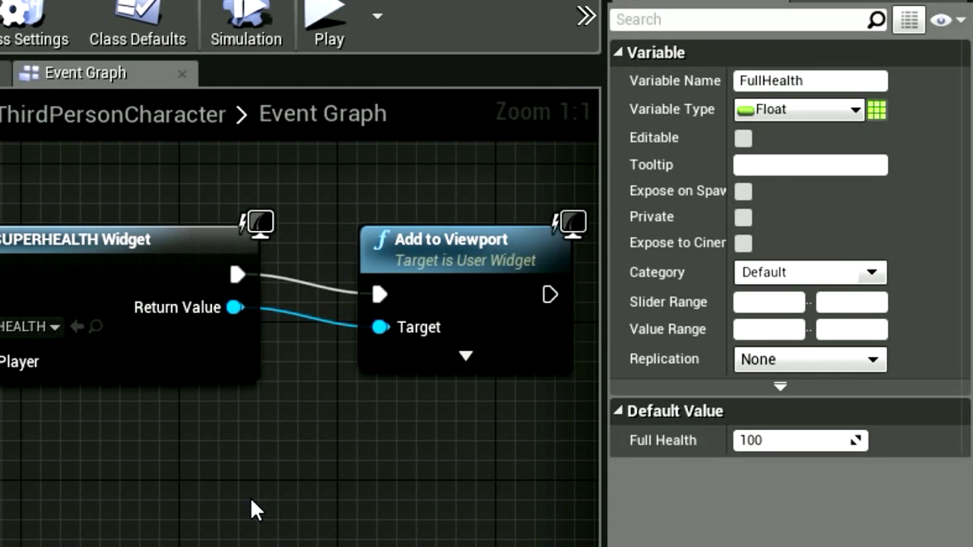
{"action": "left_click", "coordinate": [800, 441]}
{"action": "type", "text": "100"}
{"action": "key", "text": "Return"}
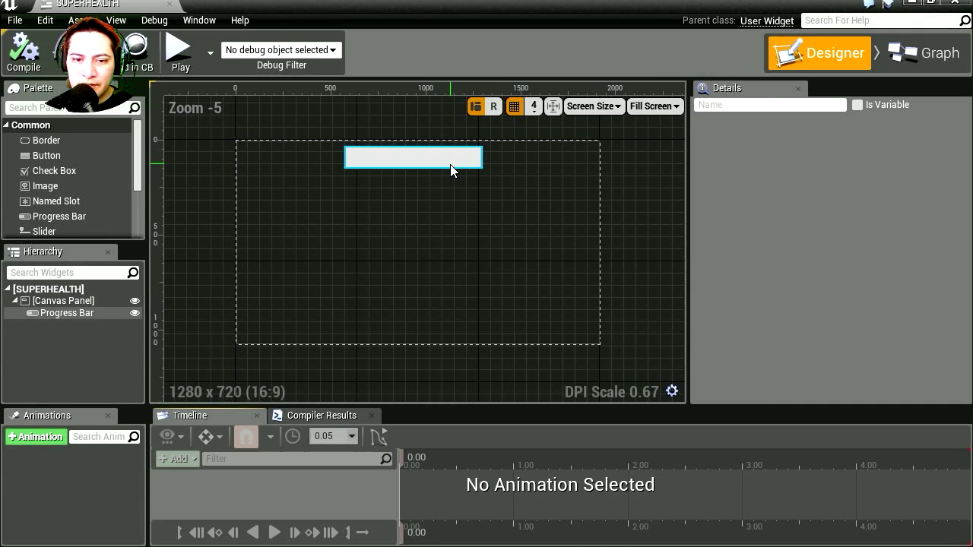
Select the progress bar and create a new Percent binding function, GetPercent_0
{"action": "left_click", "coordinate": [450, 170]}
{"action": "scroll", "coordinate": [829, 266], "scroll_direction": "down", "scroll_amount": 3}
{"action": "mouse_move", "coordinate": [806, 188]}
{"action": "left_mouse_down"}
{"action": "mouse_move", "coordinate": [867, 188]}
{"action": "mouse_move", "coordinate": [802, 188]}
{"action": "left_mouse_up"}
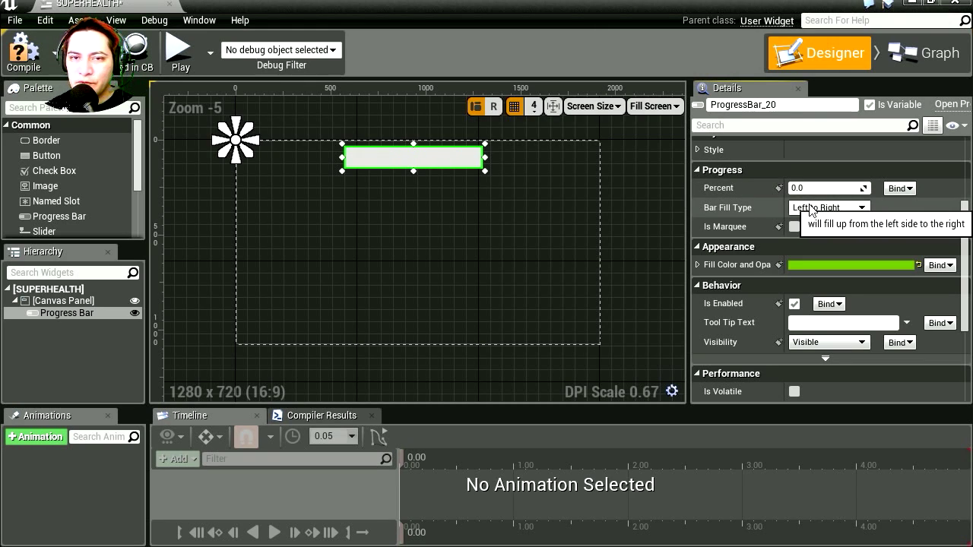
{"action": "left_click", "coordinate": [900, 189]}
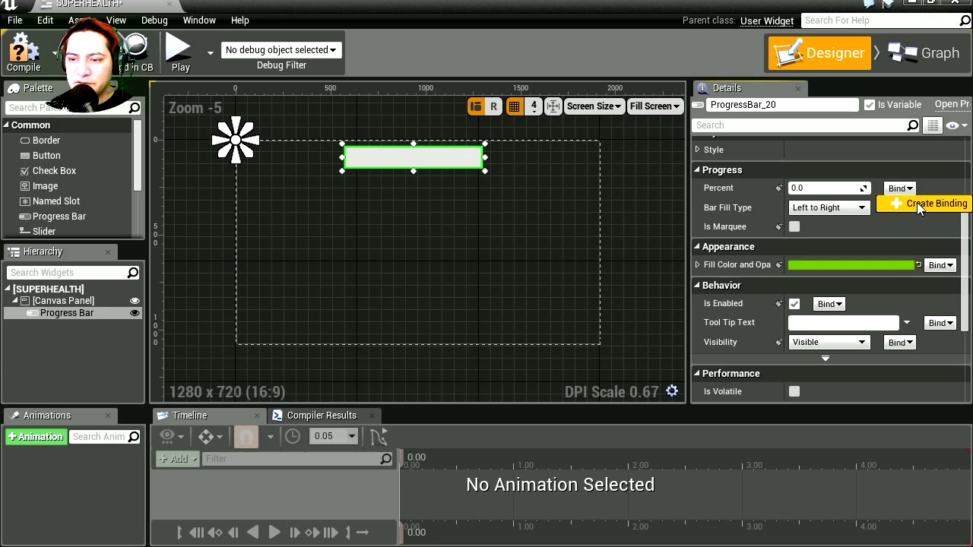
{"action": "left_click", "coordinate": [923, 206]}
{"action": "left_click_drag", "start_coordinate": [384, 282], "coordinate": [454, 279]}
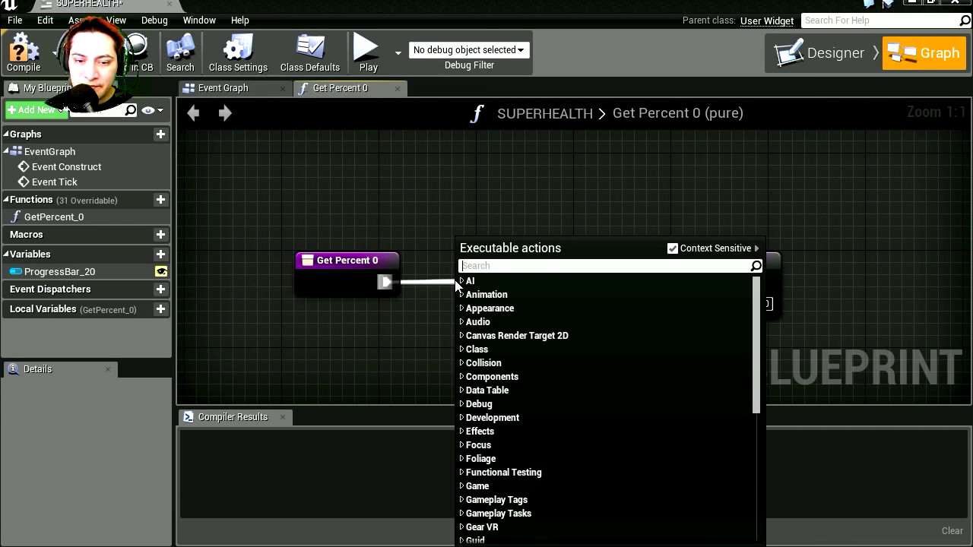
Add a Cast To ThirdPersonCharacter node fed by Get Player Character
{"action": "type", "text": "third"}
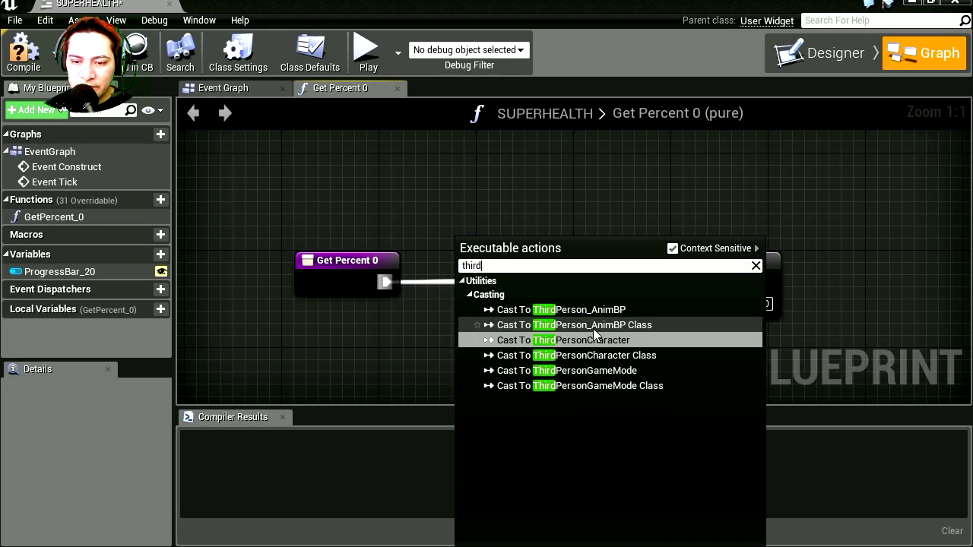
{"action": "left_click", "coordinate": [477, 340]}
{"action": "left_click_drag", "start_coordinate": [565, 284], "coordinate": [561, 251]}
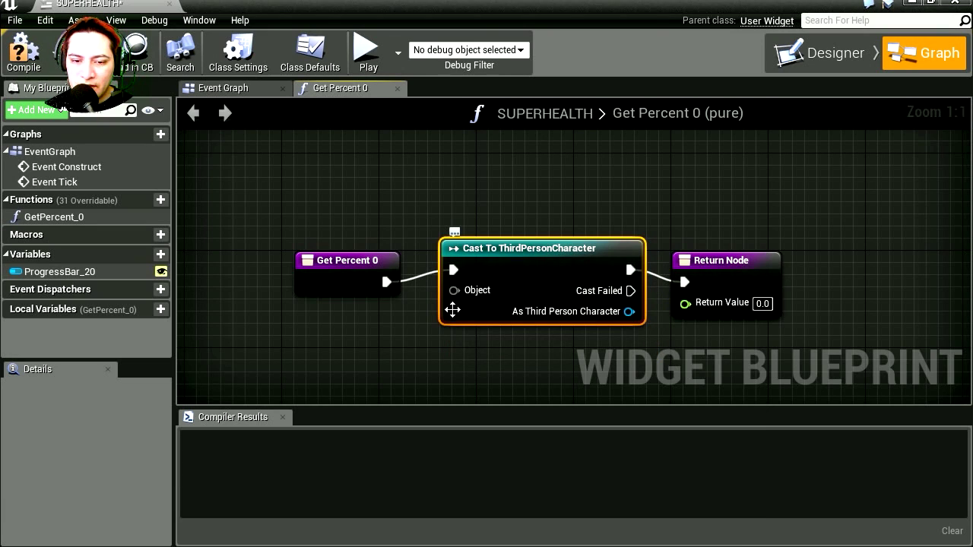
{"action": "left_click_drag", "start_coordinate": [466, 290], "coordinate": [392, 342]}
{"action": "type", "text": "p"}
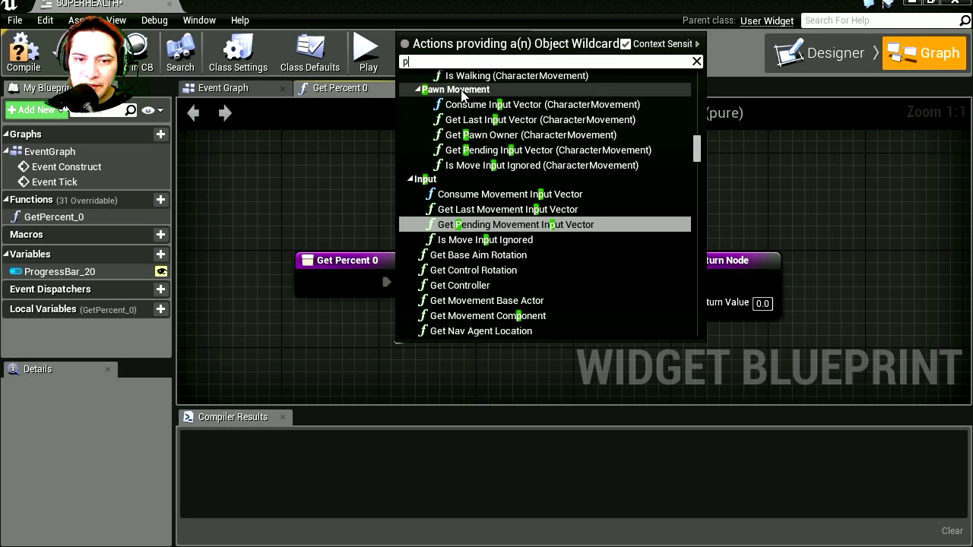
{"action": "type", "text": "layer"}
{"action": "left_click", "coordinate": [441, 194]}
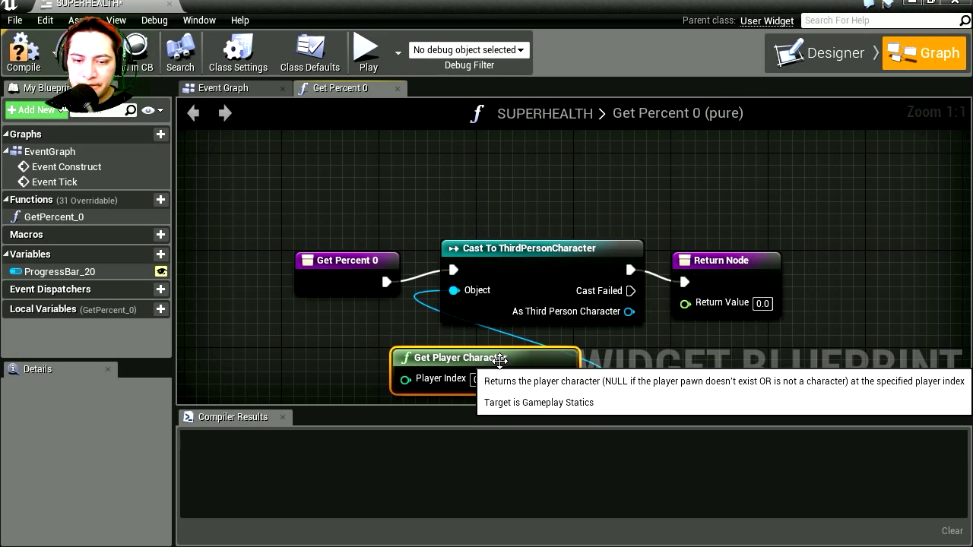
{"action": "left_click_drag", "start_coordinate": [499, 359], "coordinate": [332, 347]}
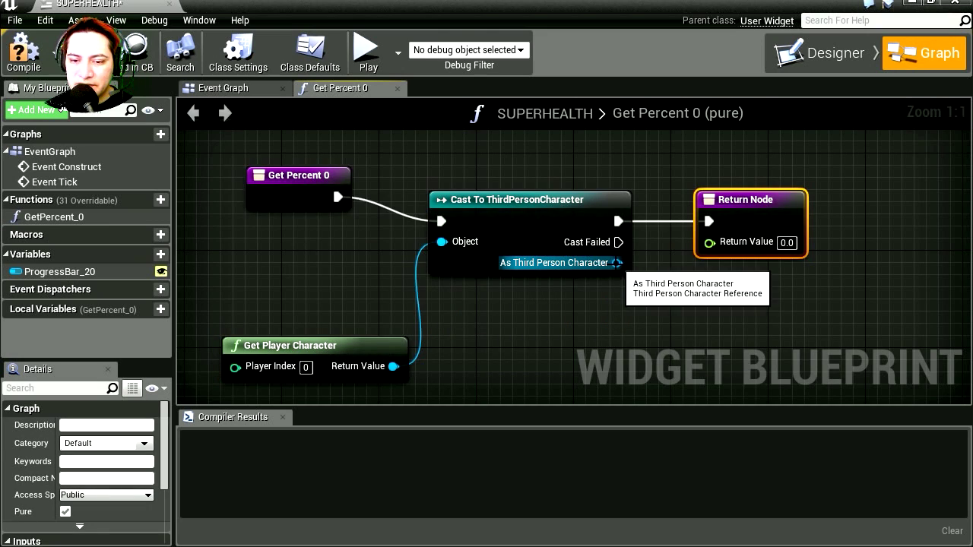
Get Full Health and Current Health from the cast's character output
{"action": "left_click_drag", "start_coordinate": [616, 263], "coordinate": [639, 300]}
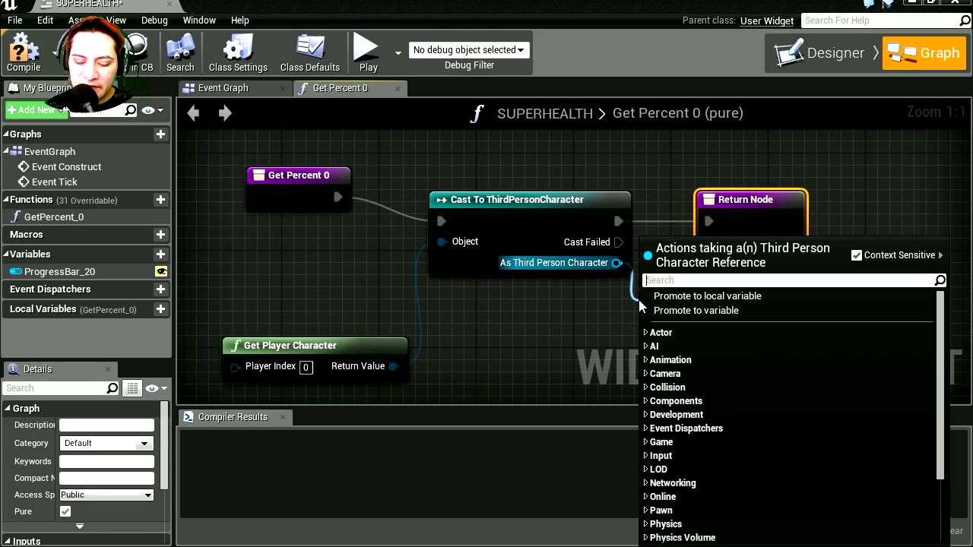
{"action": "type", "text": "full"}
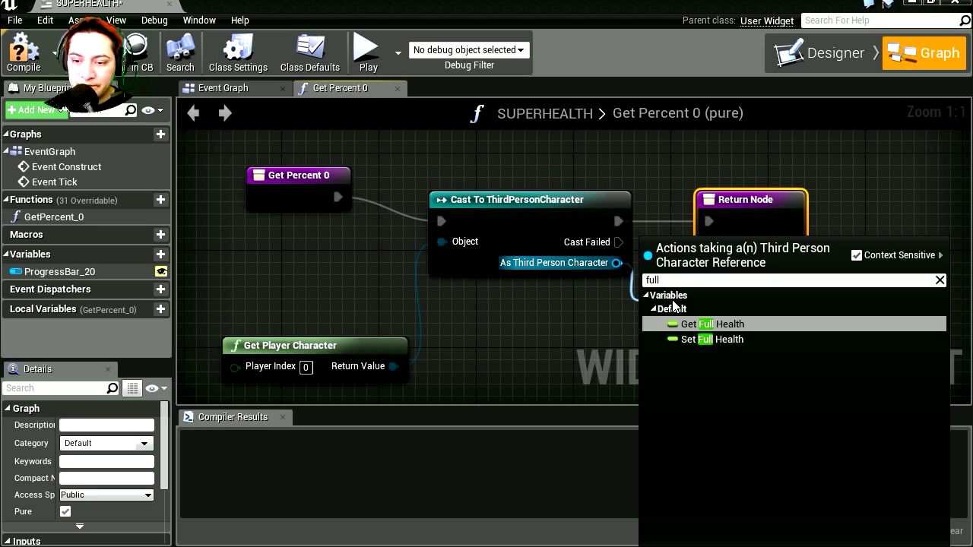
{"action": "key", "text": "Return"}
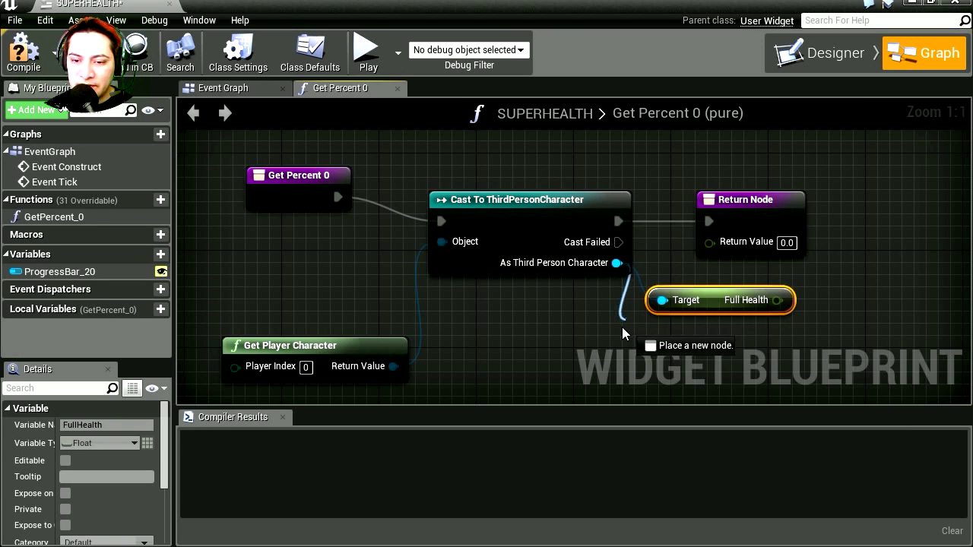
{"action": "left_click_drag", "start_coordinate": [622, 327], "coordinate": [620, 328]}
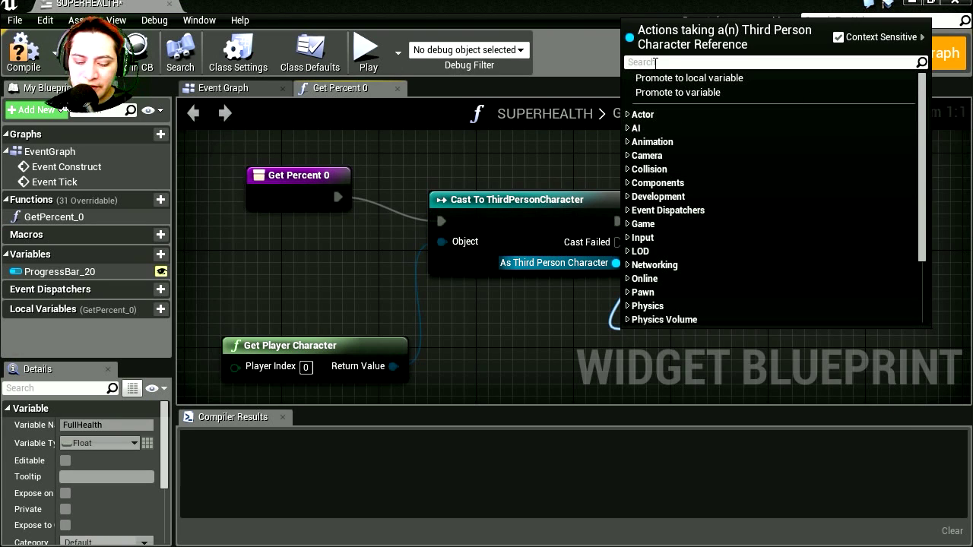
{"action": "type", "text": "current"}
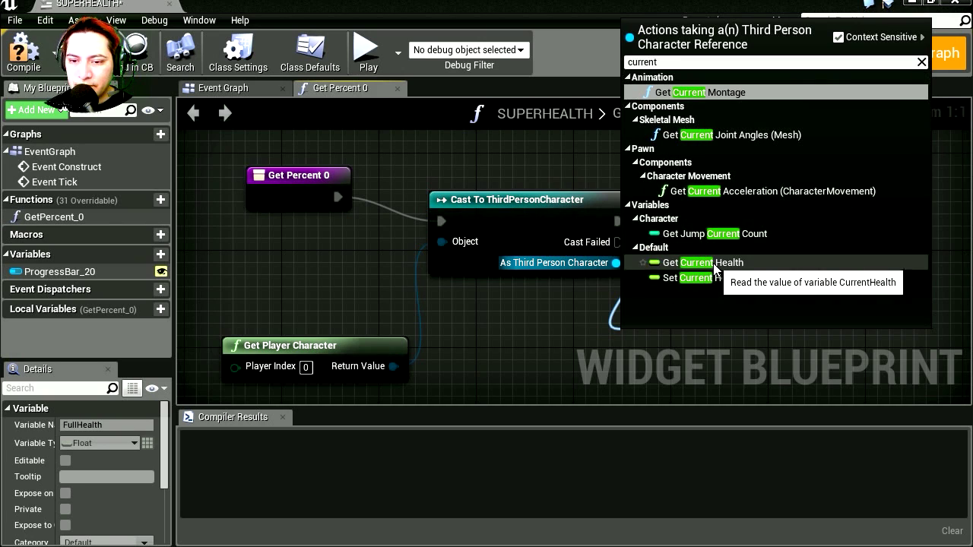
{"action": "left_click", "coordinate": [715, 265]}
{"action": "left_click", "coordinate": [802, 334]}
{"action": "right_click_drag", "start_coordinate": [802, 335], "coordinate": [543, 306]}
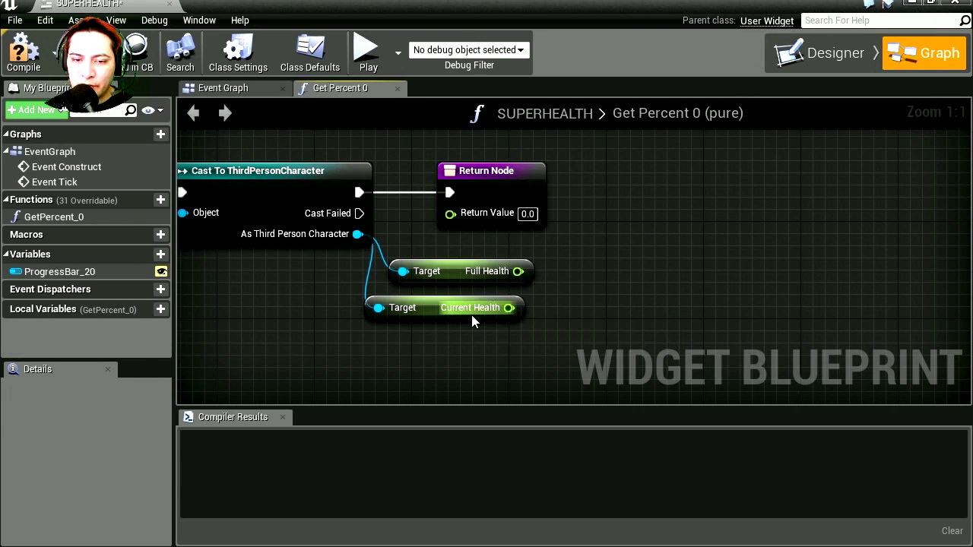
Divide Full Health by Current Health and wire the result into Return Value
{"action": "left_click_drag", "start_coordinate": [541, 176], "coordinate": [764, 177]}
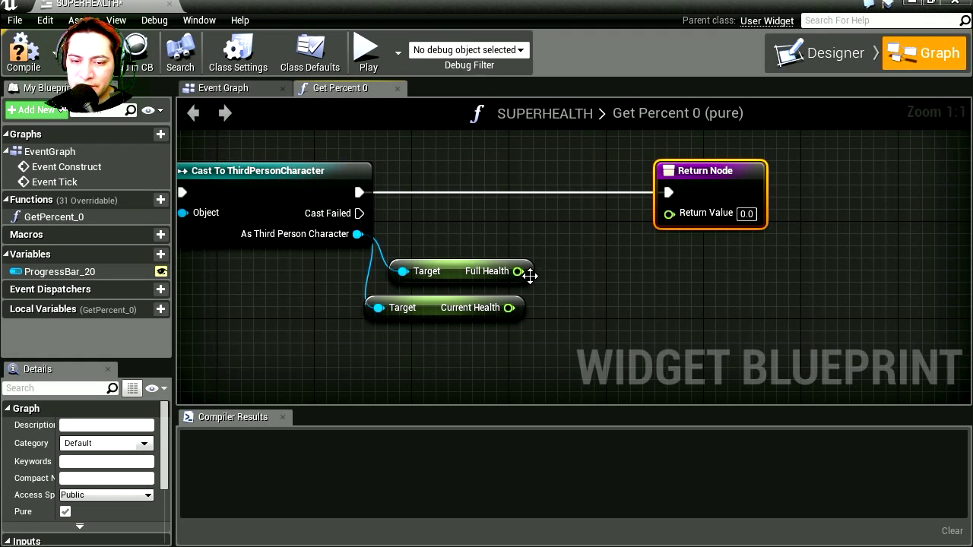
{"action": "left_click_drag", "start_coordinate": [518, 271], "coordinate": [575, 288]}
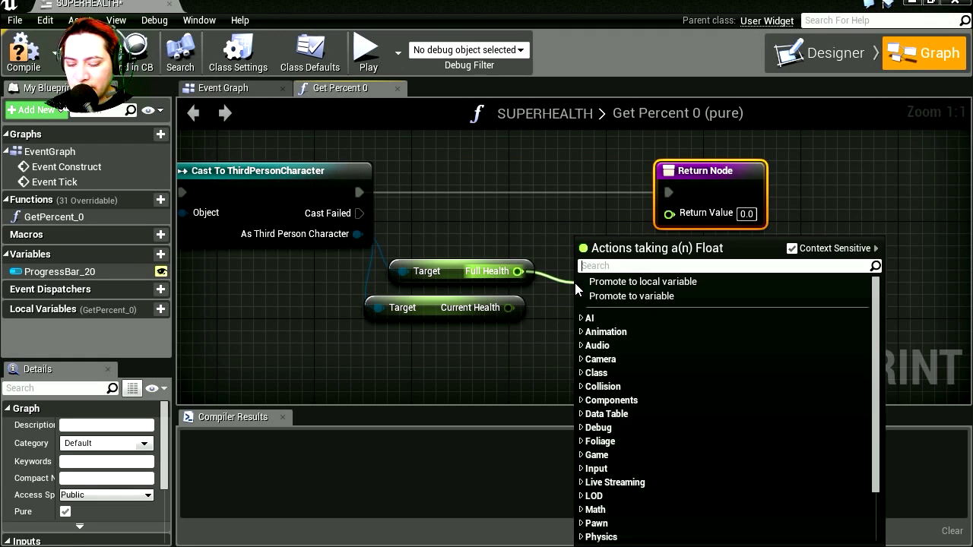
{"action": "type", "text": "-"}
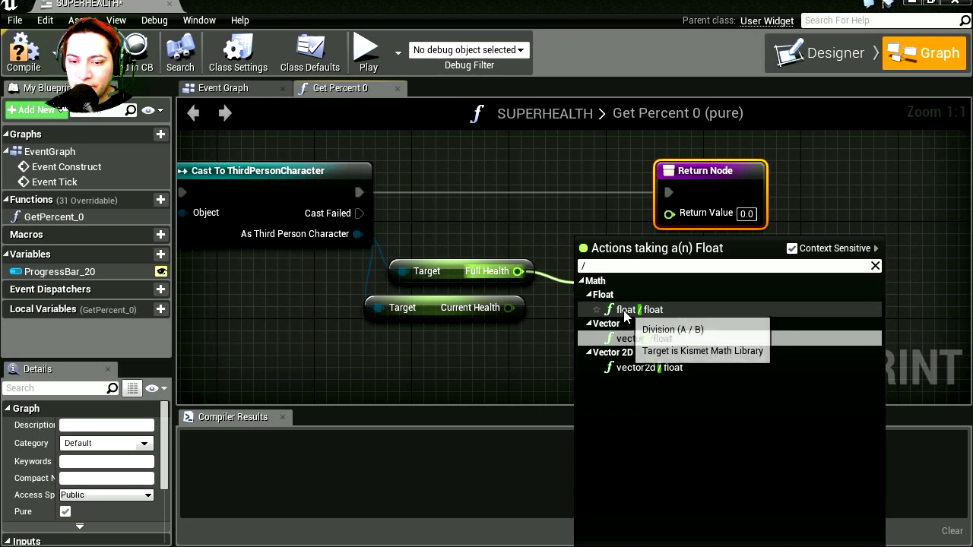
{"action": "left_click", "coordinate": [617, 307]}
{"action": "mouse_move", "coordinate": [510, 308]}
{"action": "left_mouse_down"}
{"action": "mouse_move", "coordinate": [559, 323]}
{"action": "mouse_move", "coordinate": [678, 272]}
{"action": "left_mouse_up"}
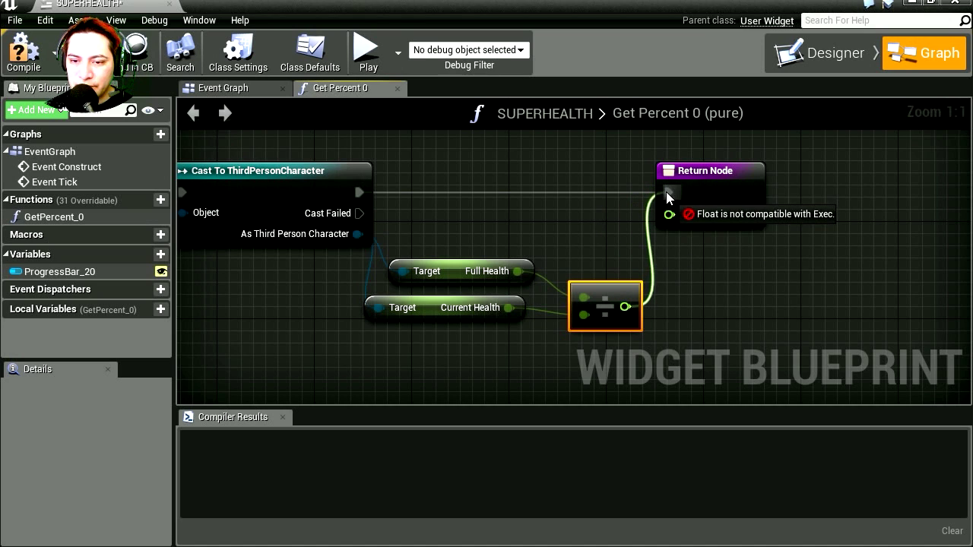
{"action": "left_click_drag", "start_coordinate": [663, 188], "coordinate": [663, 210]}
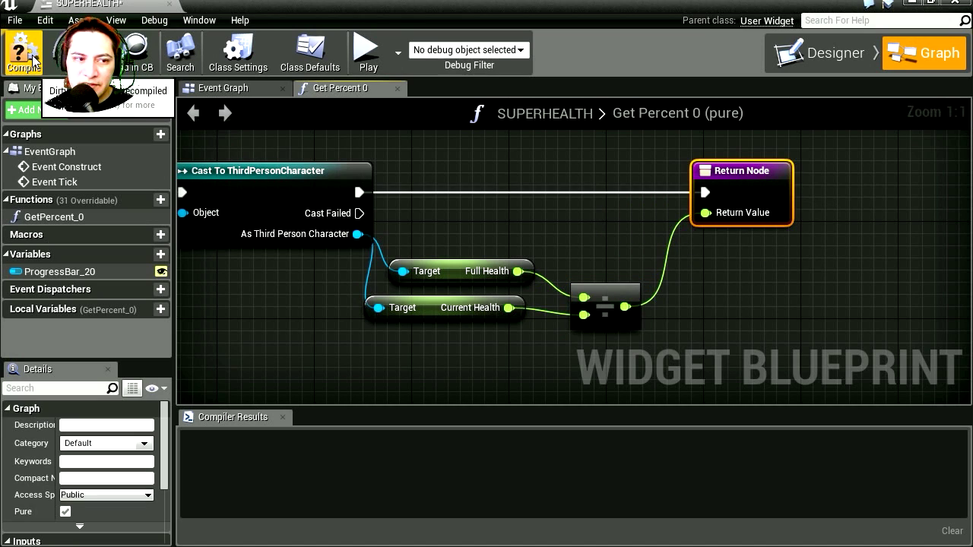
Compile SUPERHEALTH and play the level, running and jumping to see the full green bar
{"action": "left_click", "coordinate": [34, 61]}
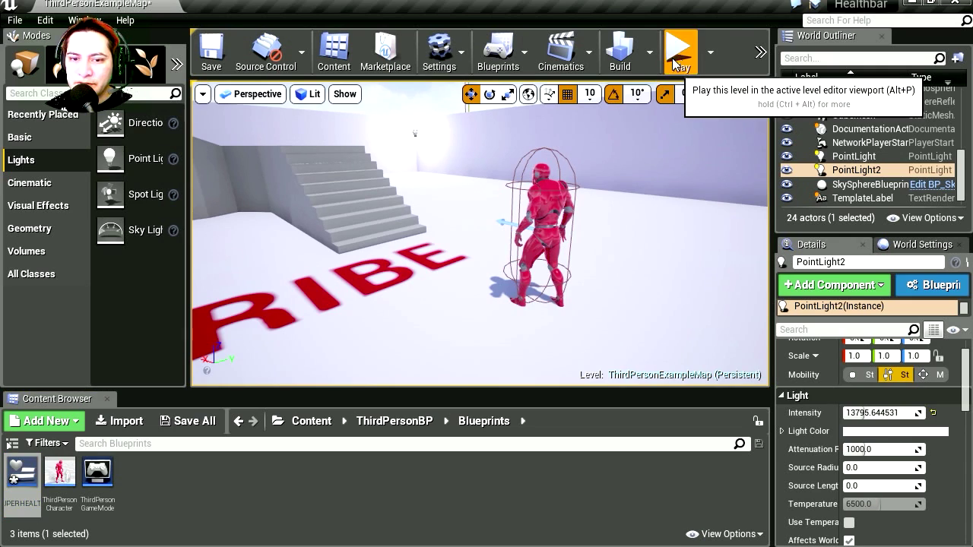
{"action": "left_click", "coordinate": [676, 58]}
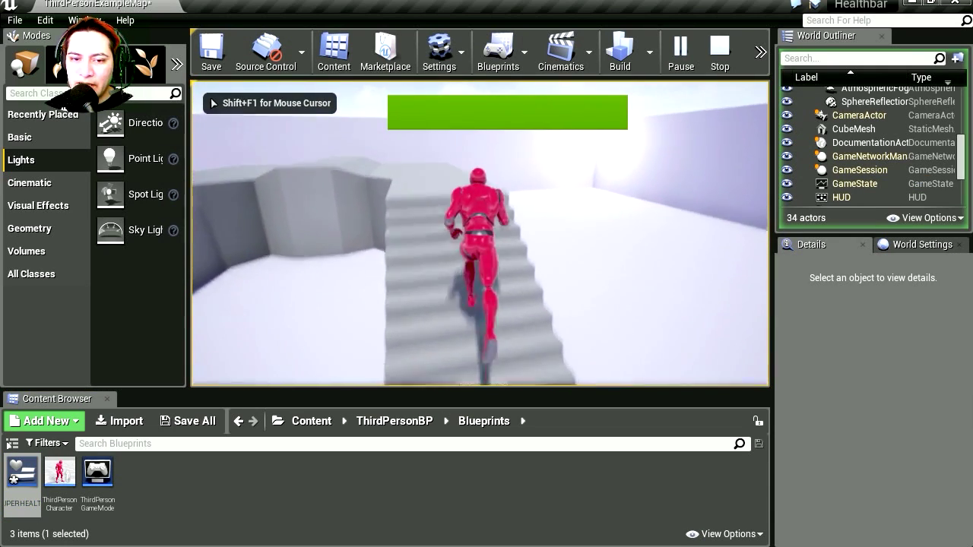
{"action": "key", "text": "w"}
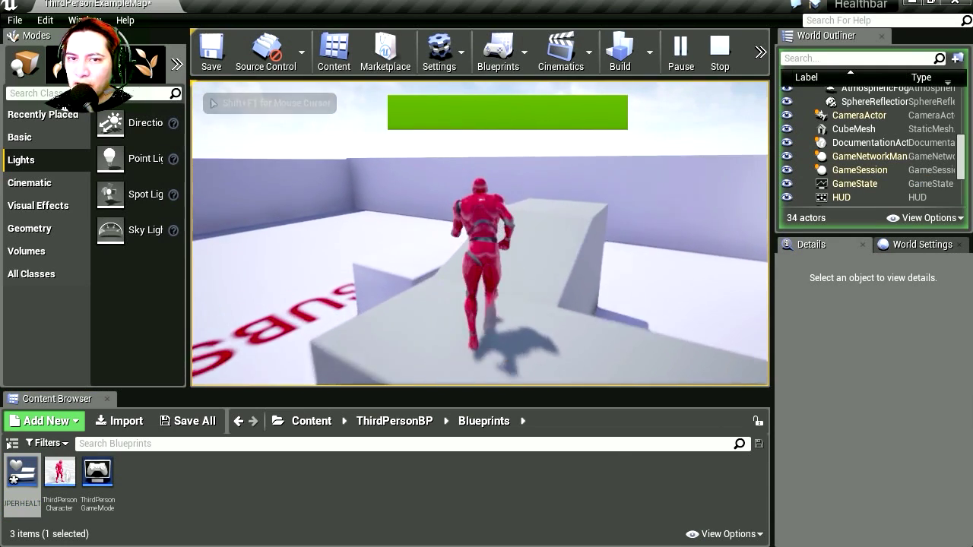
{"action": "key", "text": "s"}
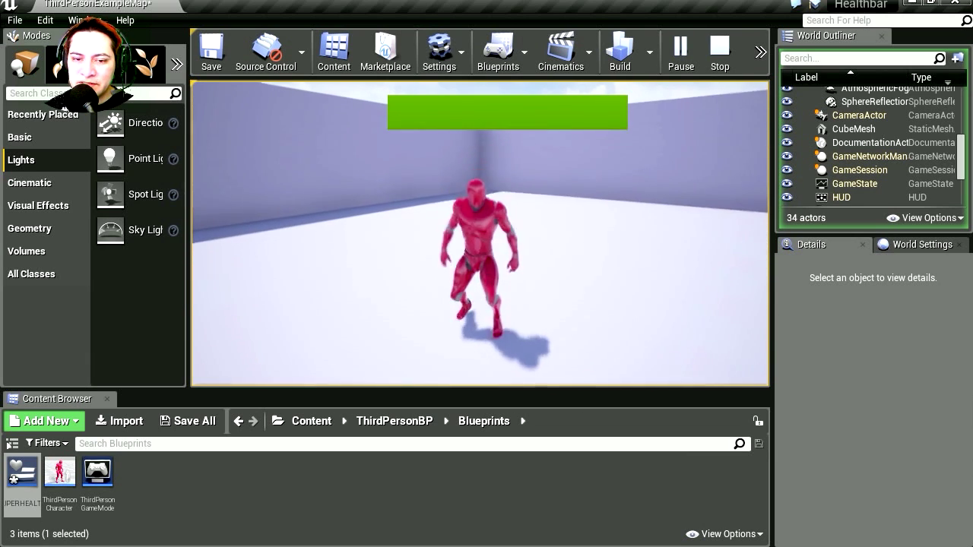
{"action": "key", "text": "w"}
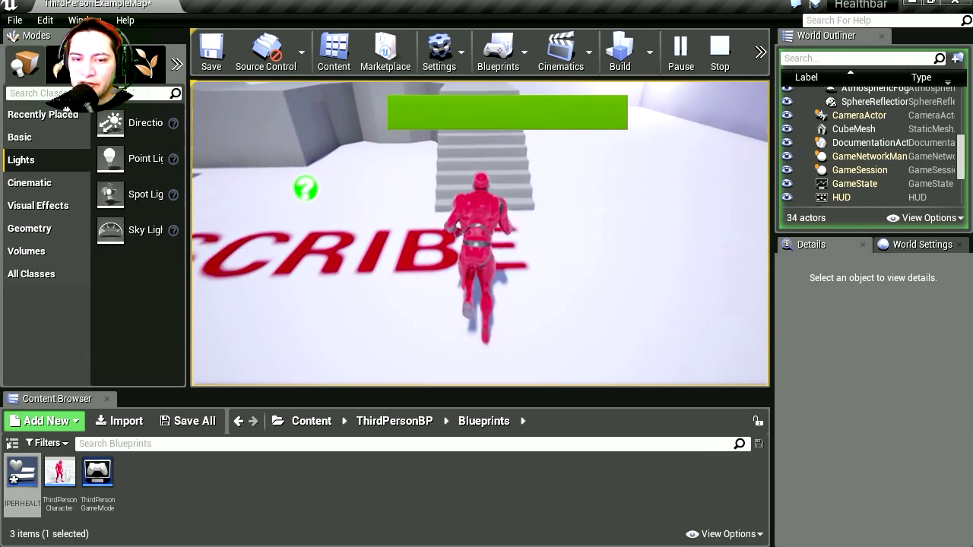
{"action": "key", "text": "space"}
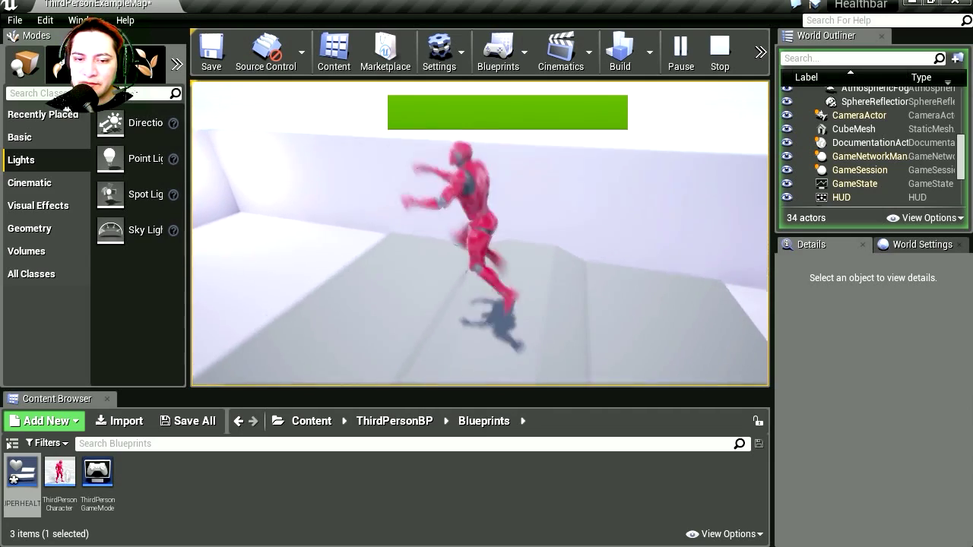
{"action": "key", "text": "s"}
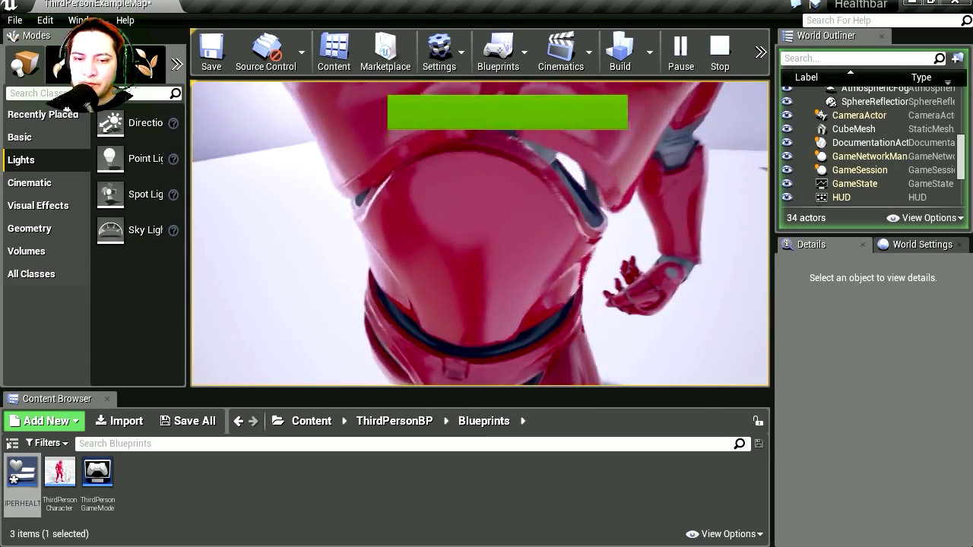
{"action": "key", "text": "Escape"}
In ThirdPersonCharacter, add a G key press event driving a Set Full Health node
{"action": "double_click", "coordinate": [60, 479]}
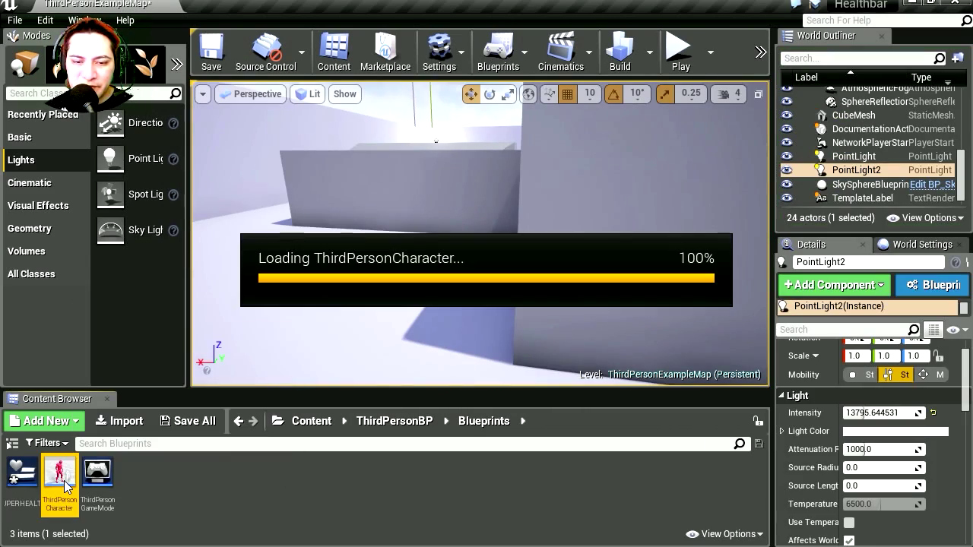
{"action": "right_click", "coordinate": [247, 389]}
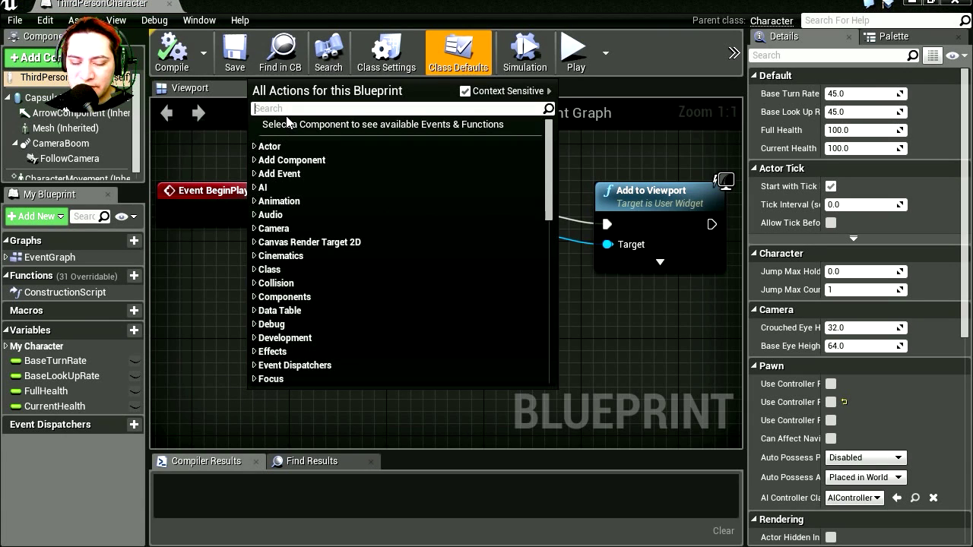
{"action": "type", "text": "g"}
{"action": "left_click", "coordinate": [273, 344]}
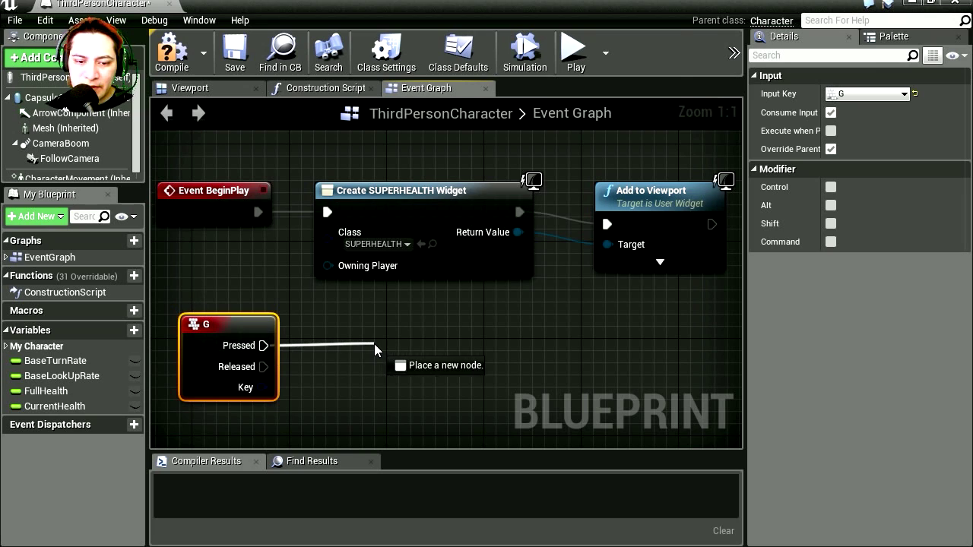
{"action": "left_click_drag", "start_coordinate": [263, 346], "coordinate": [373, 347]}
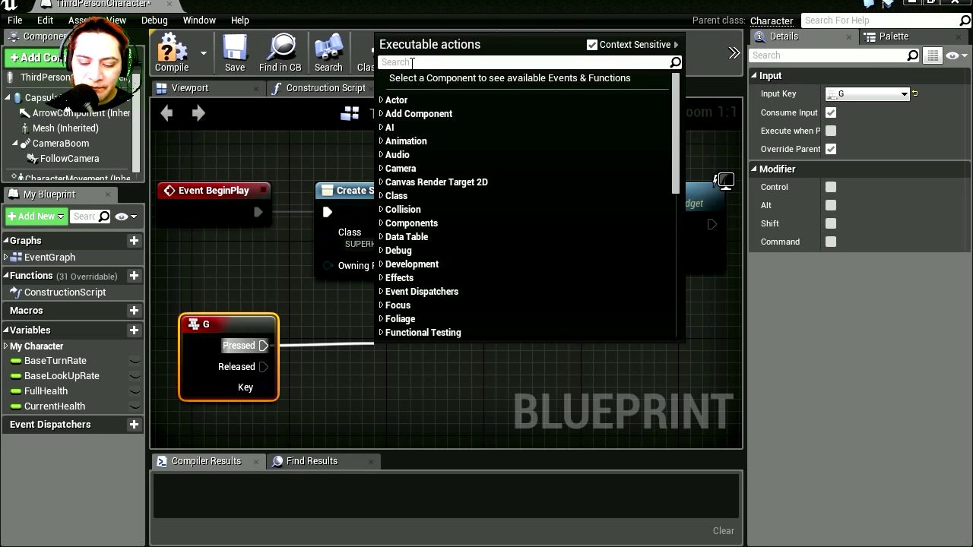
{"action": "type", "text": "ful"}
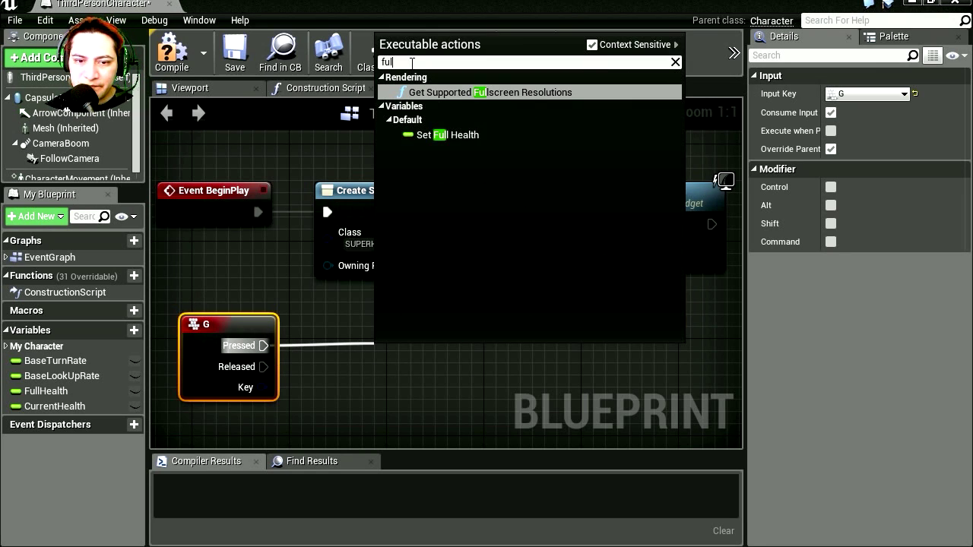
{"action": "left_click", "coordinate": [461, 136]}
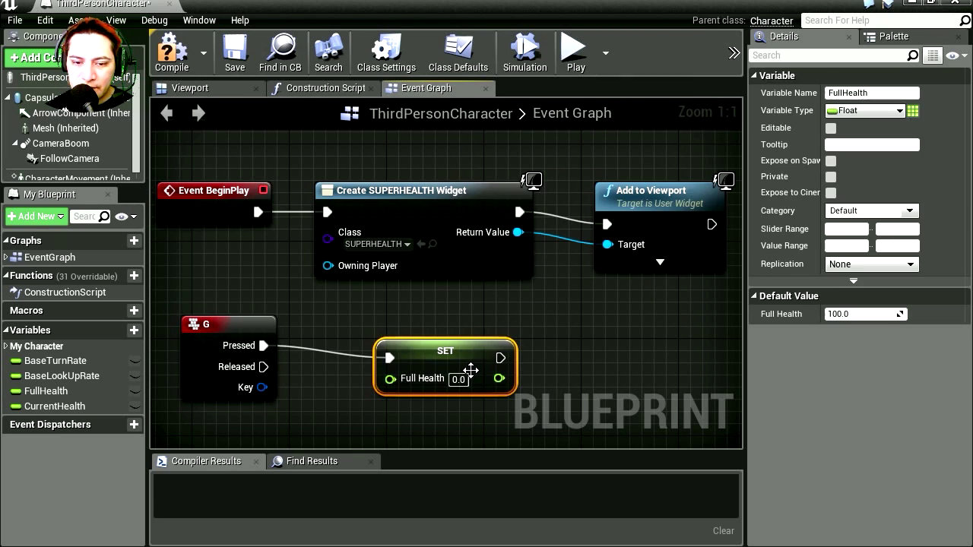
Feed Get Full Health minus 5 into the SET node's Full Health input
{"action": "mouse_move", "coordinate": [45, 391]}
{"action": "left_mouse_down"}
{"action": "mouse_move", "coordinate": [304, 395]}
{"action": "mouse_move", "coordinate": [328, 383]}
{"action": "left_mouse_up"}
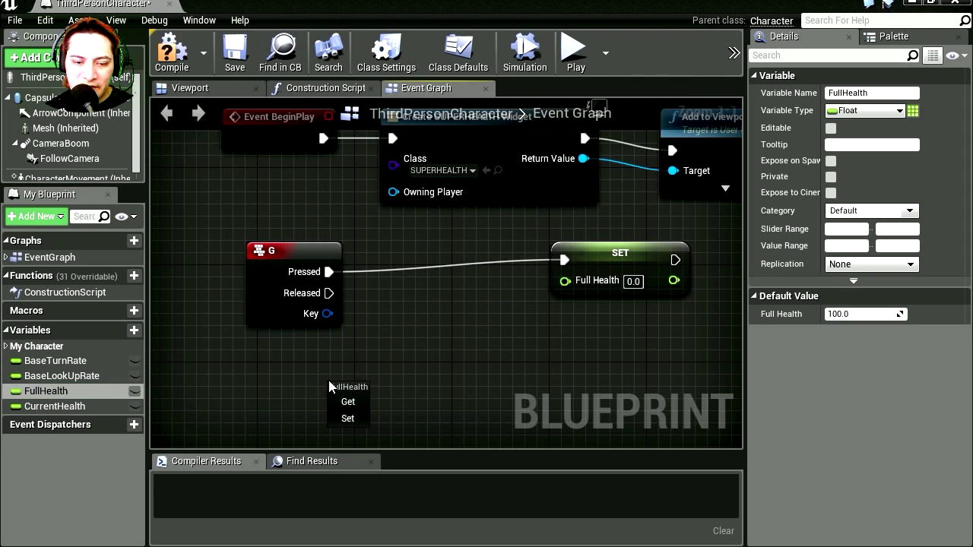
{"action": "left_click", "coordinate": [343, 398]}
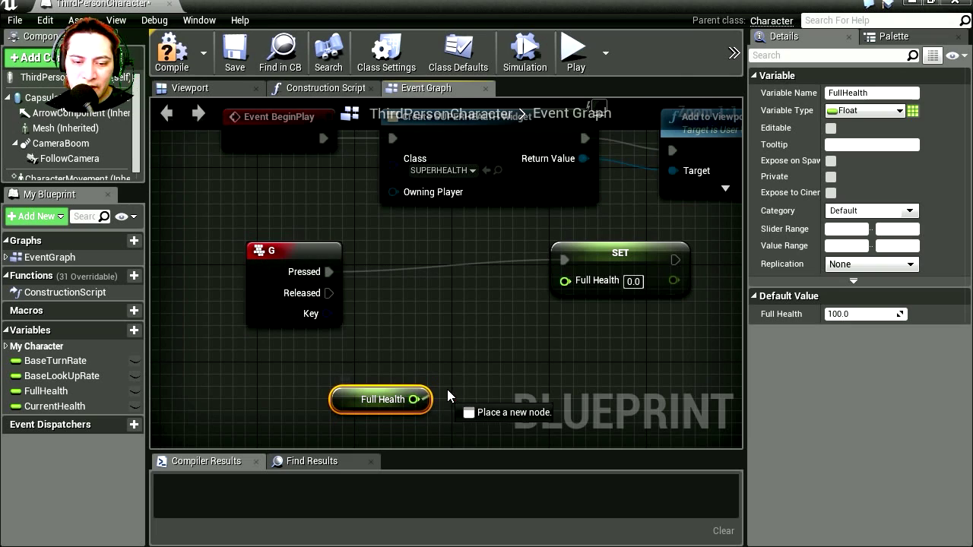
{"action": "left_click_drag", "start_coordinate": [413, 399], "coordinate": [464, 385]}
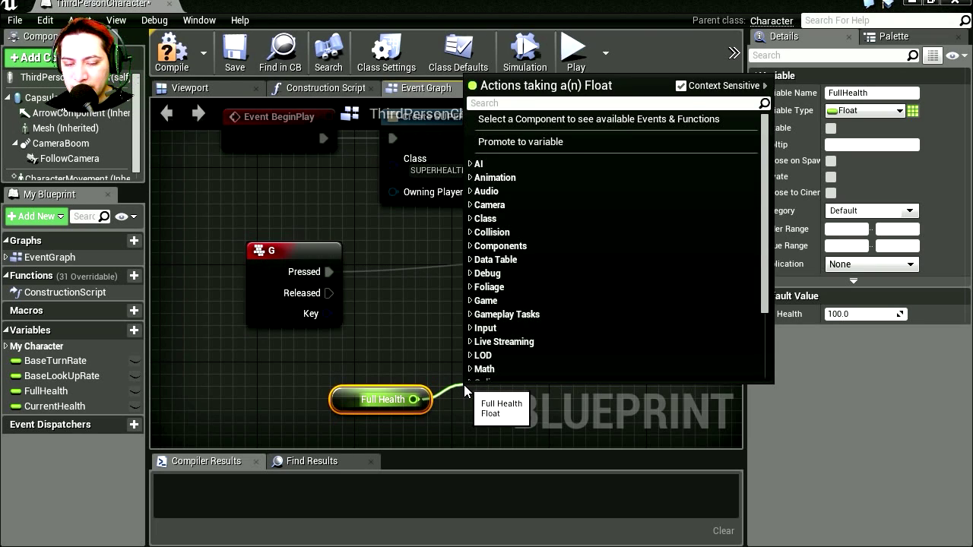
{"action": "type", "text": "-"}
{"action": "left_click", "coordinate": [532, 162]}
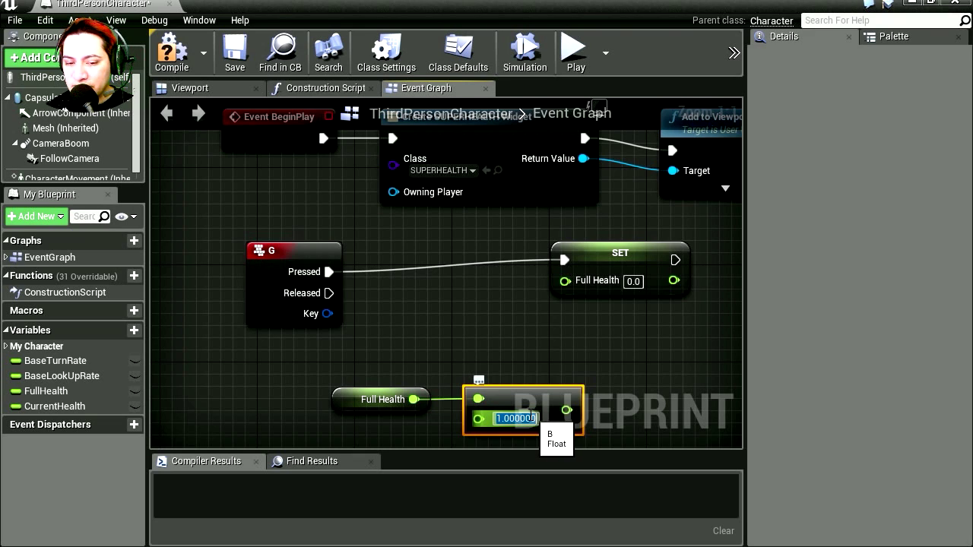
{"action": "left_click_drag", "start_coordinate": [532, 411], "coordinate": [596, 394]}
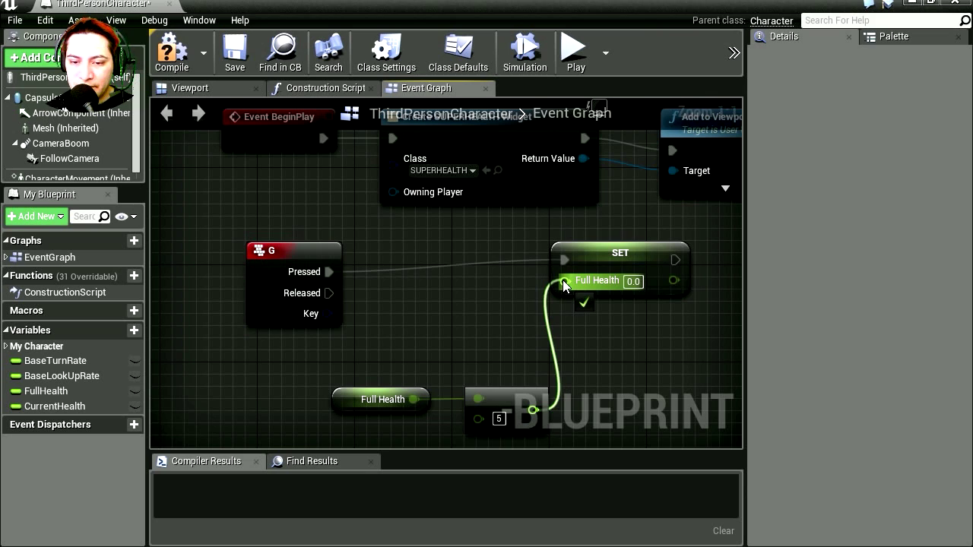
{"action": "left_click_drag", "start_coordinate": [564, 283], "coordinate": [564, 283]}
{"action": "left_click_drag", "start_coordinate": [615, 258], "coordinate": [569, 246]}
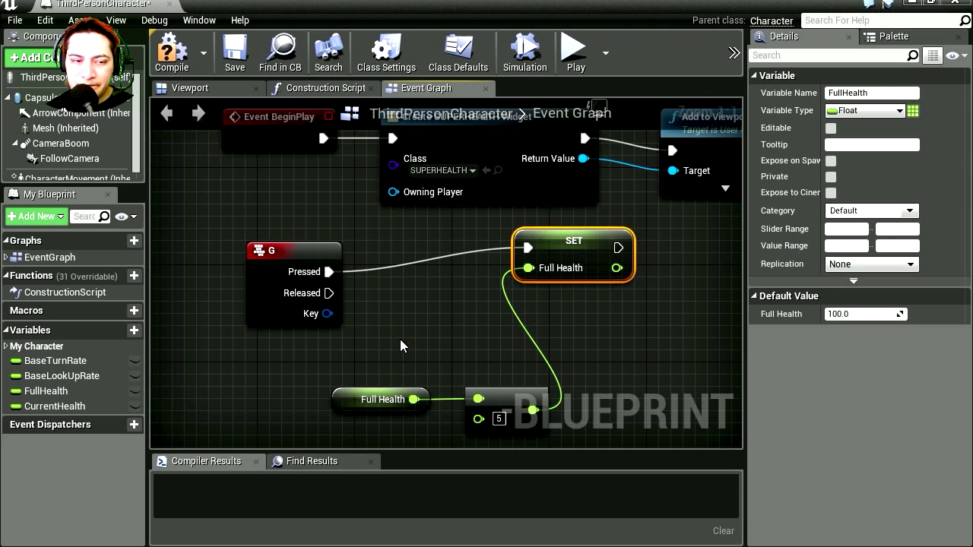
Close the character blueprint, test-play with Alt+P to watch the bar halve, then stop with Esc
{"action": "left_click", "coordinate": [954, 4]}
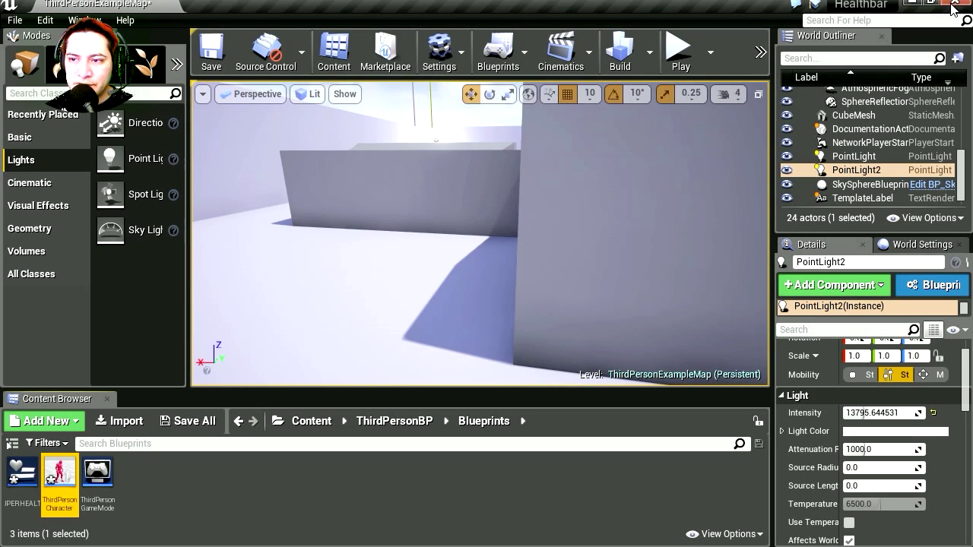
{"action": "key", "text": "alt+p"}
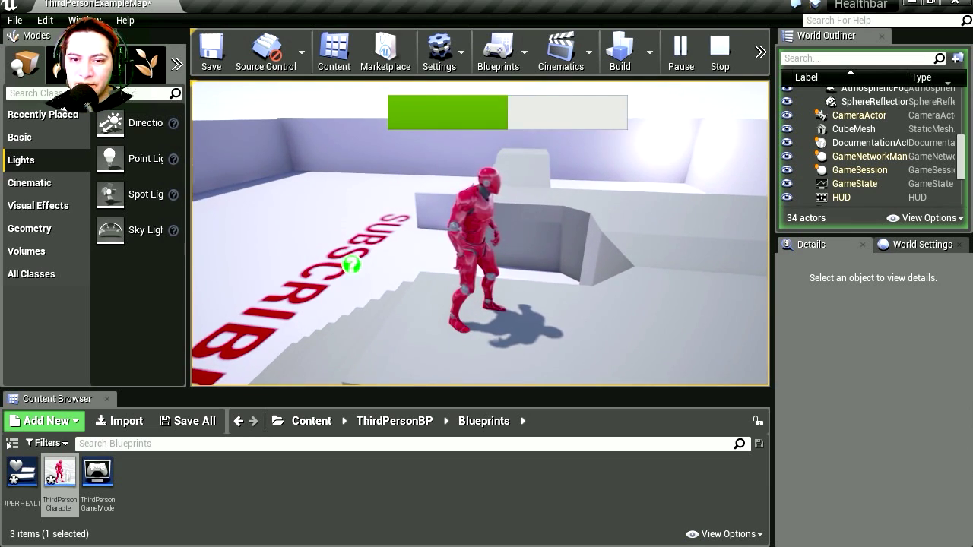
{"action": "key", "text": "Escape"}
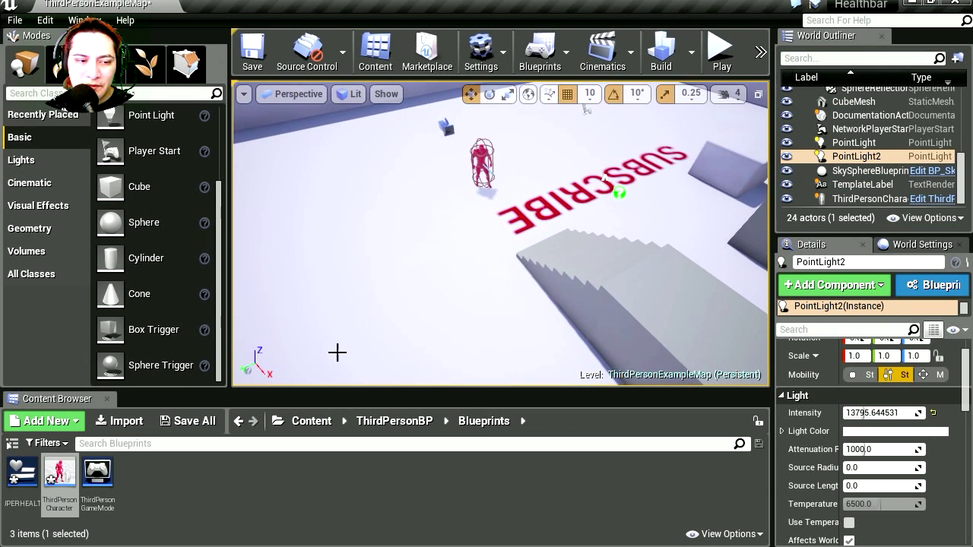
Drop a Trigger Volume at the foot of the stairs, then reopen ThirdPersonCharacter
{"action": "left_click", "coordinate": [65, 253]}
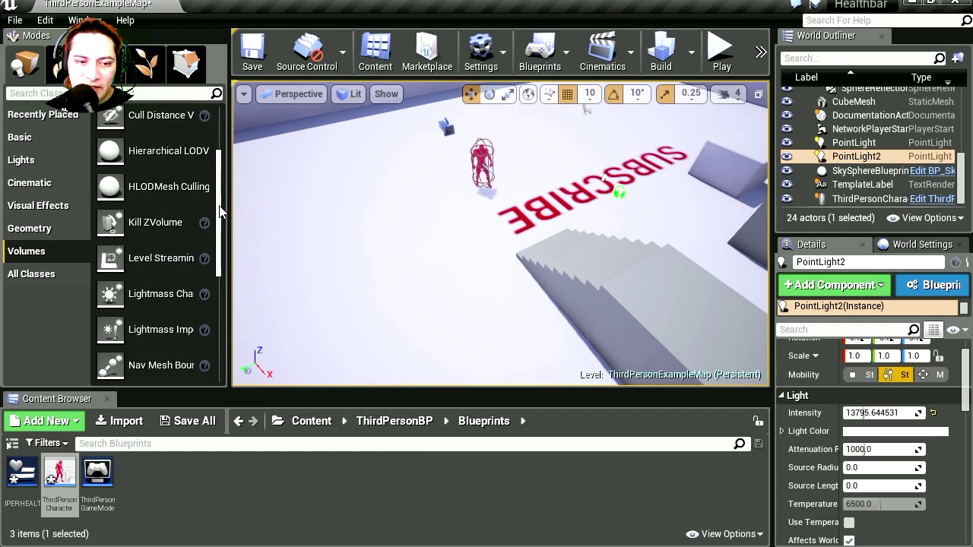
{"action": "left_click_drag", "start_coordinate": [218, 211], "coordinate": [219, 319]}
{"action": "left_click_drag", "start_coordinate": [168, 368], "coordinate": [476, 258]}
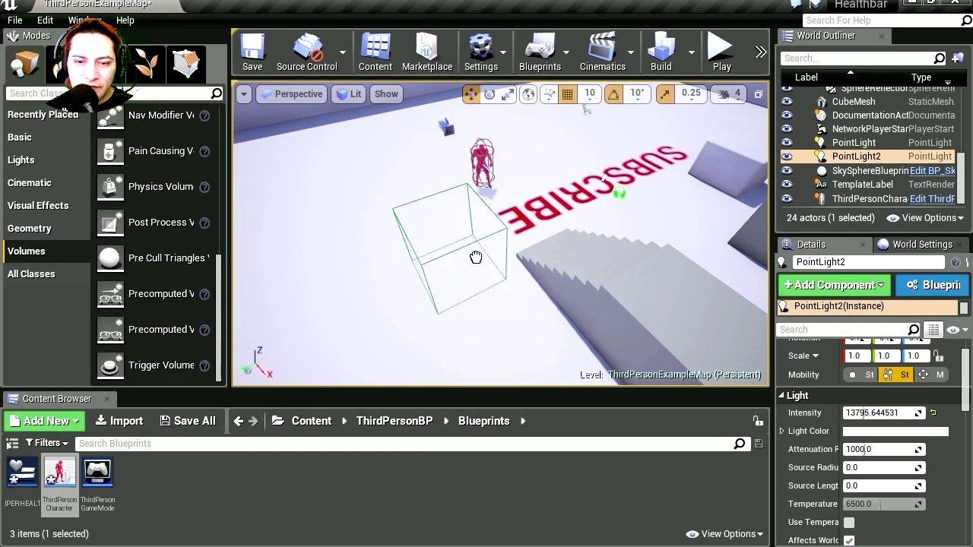
{"action": "left_click_drag", "start_coordinate": [519, 227], "coordinate": [520, 227]}
{"action": "right_click_drag", "start_coordinate": [428, 244], "coordinate": [635, 122]}
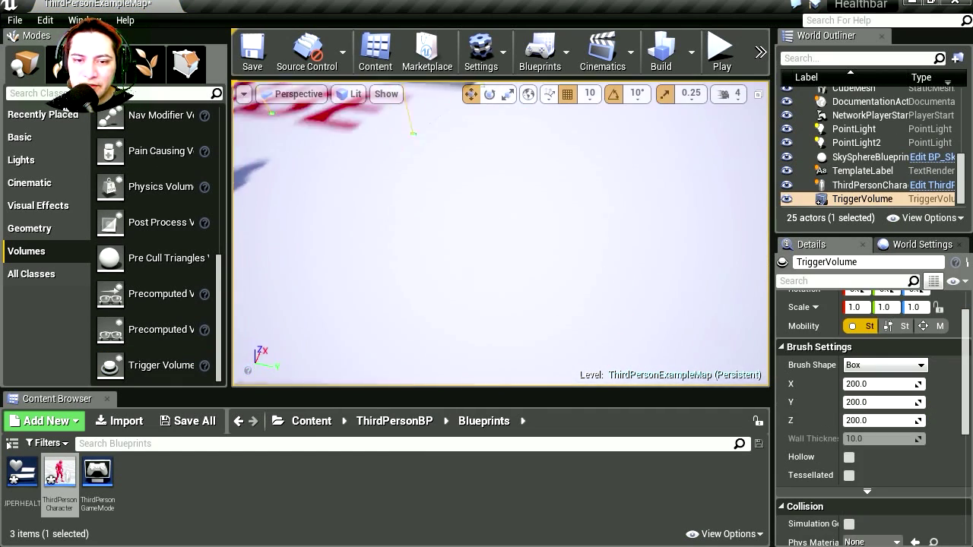
{"action": "right_click_drag", "start_coordinate": [501, 244], "coordinate": [517, 206]}
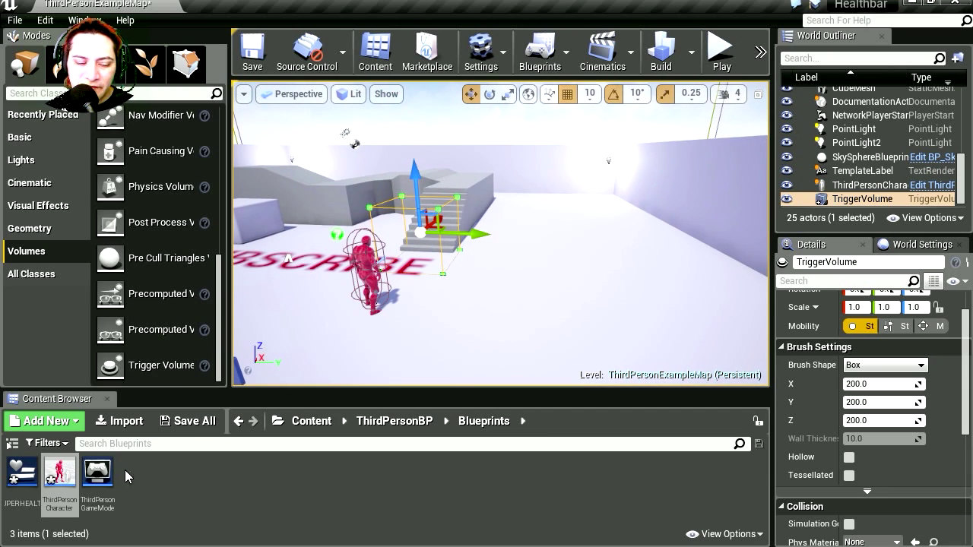
{"action": "double_click", "coordinate": [59, 481]}
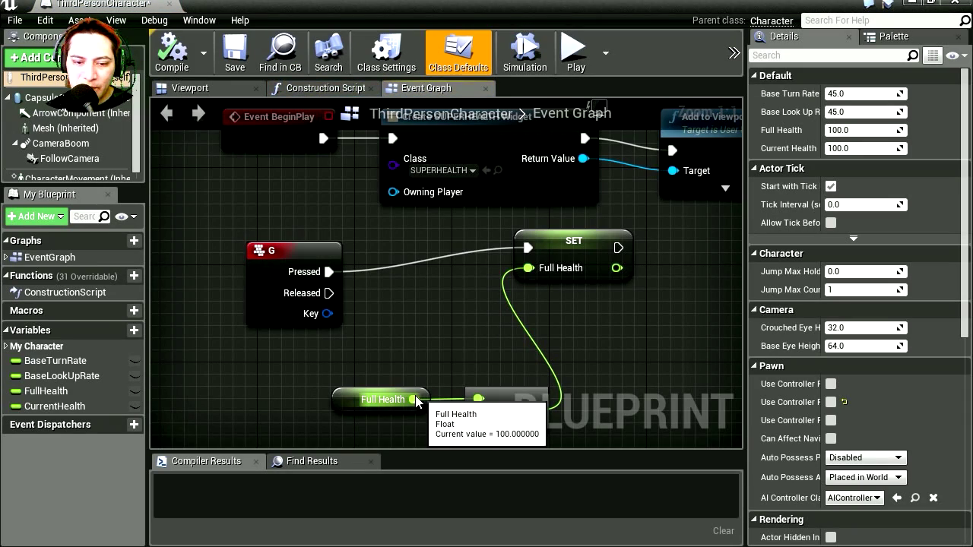
Add an Event ActorBeginOverlap node to the character's event graph
{"action": "right_click_drag", "start_coordinate": [82, 315], "coordinate": [298, 315]}
{"action": "right_click", "coordinate": [298, 315]}
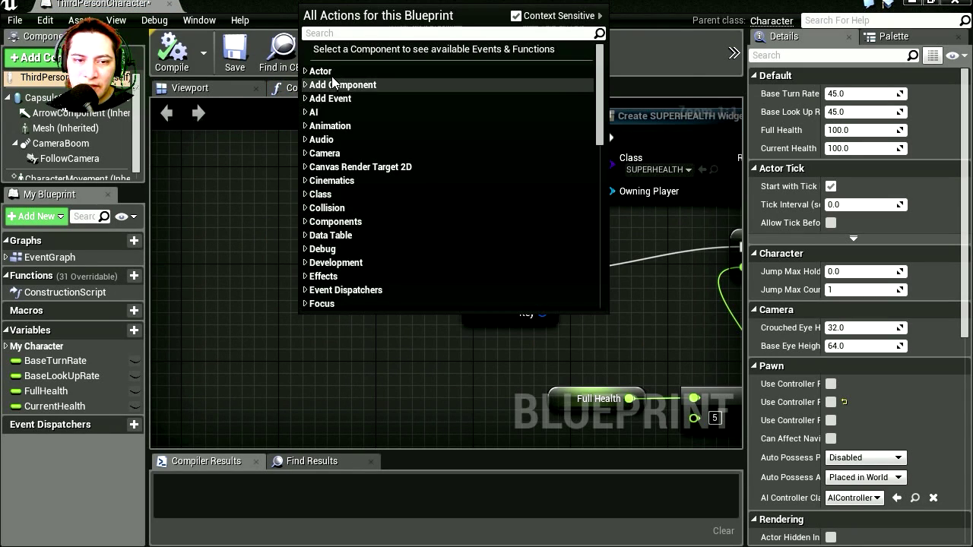
{"action": "left_click", "coordinate": [305, 98]}
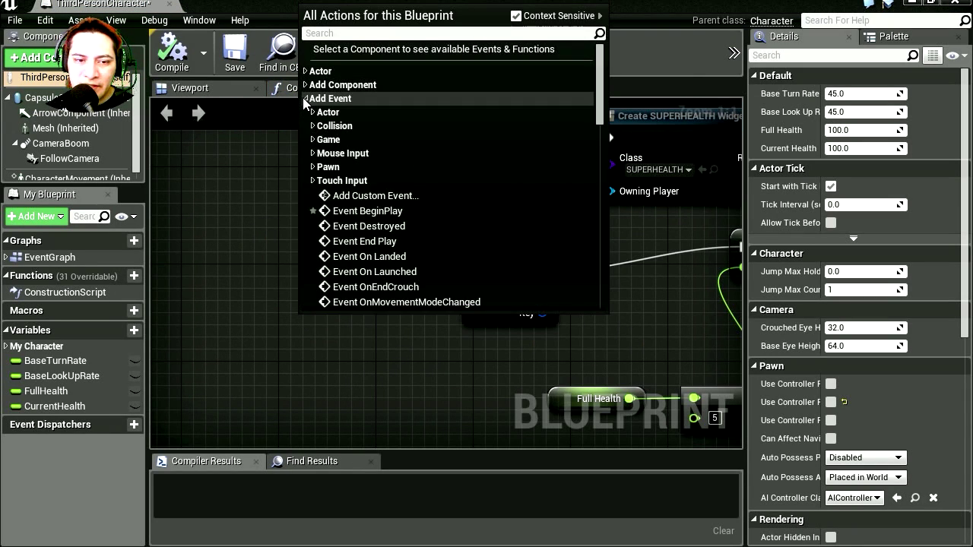
{"action": "left_click", "coordinate": [338, 125]}
{"action": "left_click", "coordinate": [357, 141]}
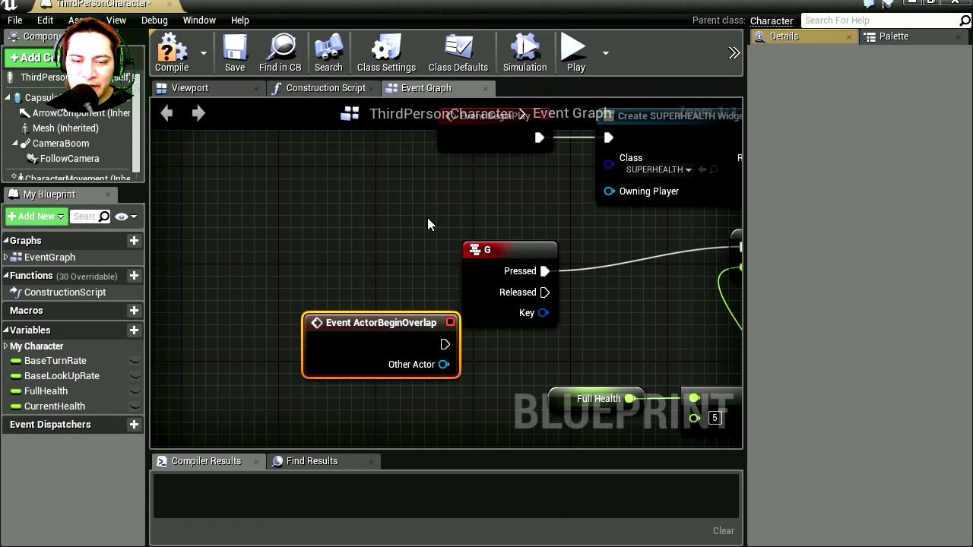
{"action": "left_click_drag", "start_coordinate": [410, 322], "coordinate": [314, 237]}
Delete the G key event, compile the blueprint, and close its editor
{"action": "left_click", "coordinate": [511, 260]}
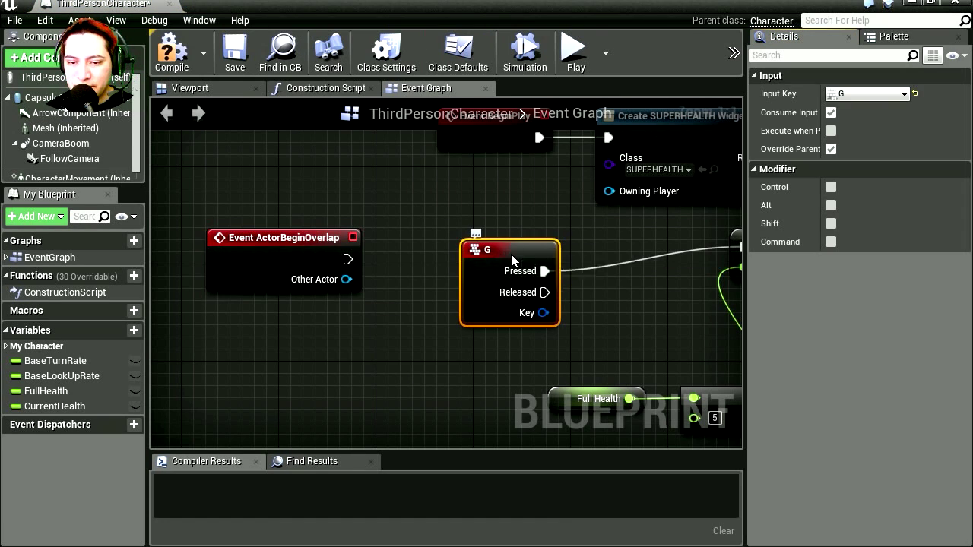
{"action": "key", "text": "Delete"}
{"action": "scroll", "coordinate": [467, 282], "scroll_direction": "down", "scroll_amount": 1}
{"action": "scroll", "coordinate": [297, 280], "scroll_direction": "up", "scroll_amount": 1}
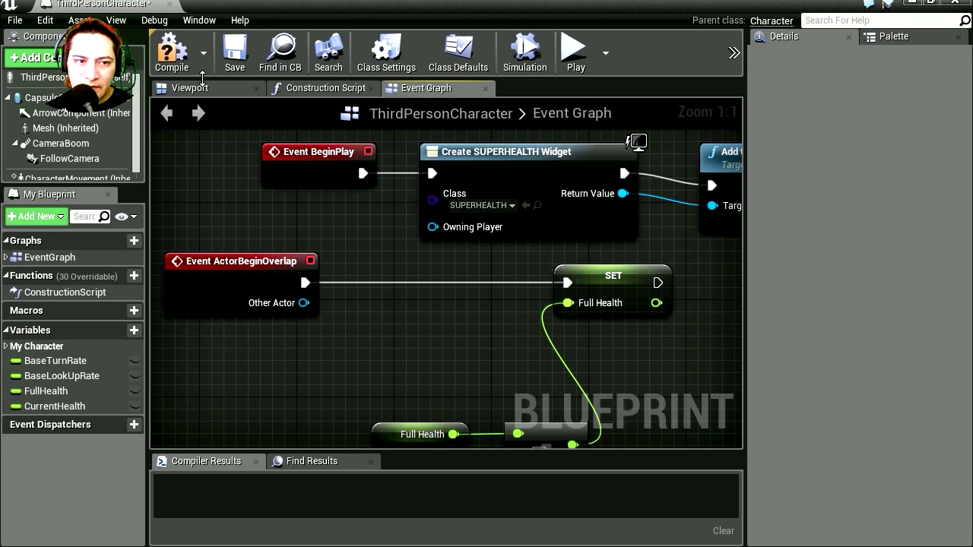
{"action": "left_click", "coordinate": [170, 50]}
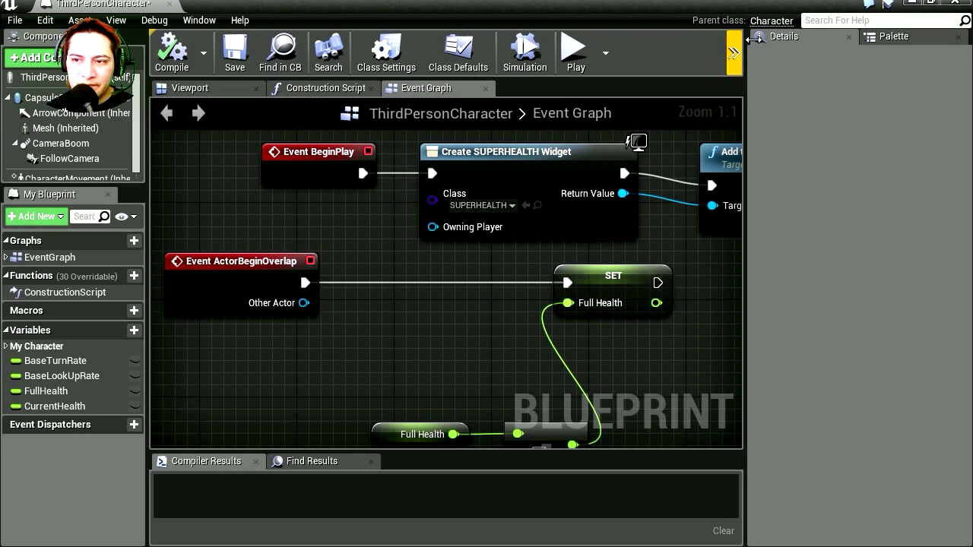
{"action": "left_click", "coordinate": [956, 4]}
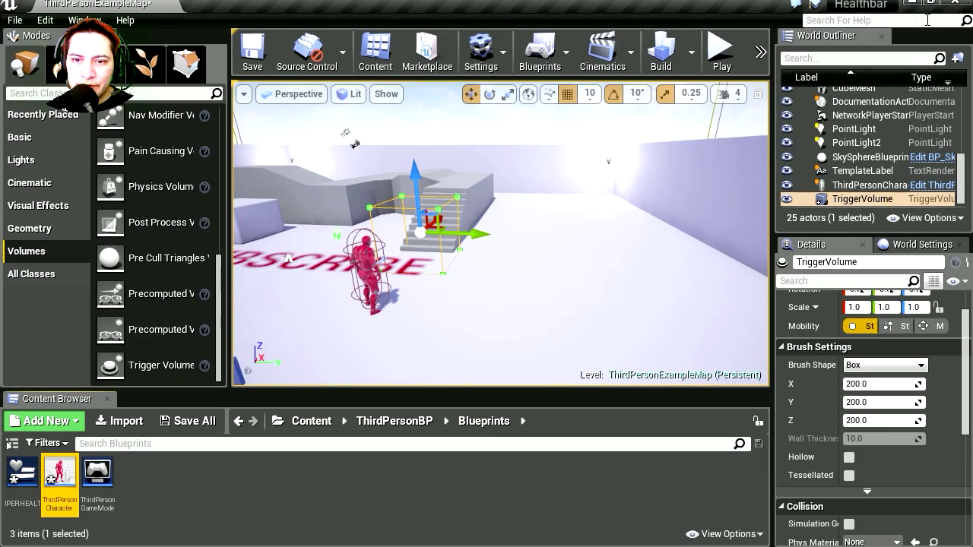
Play the level and run the character with W and S through the stair trigger volume
{"action": "left_click", "coordinate": [720, 47]}
{"action": "left_click", "coordinate": [586, 202]}
{"action": "key", "text": "w"}
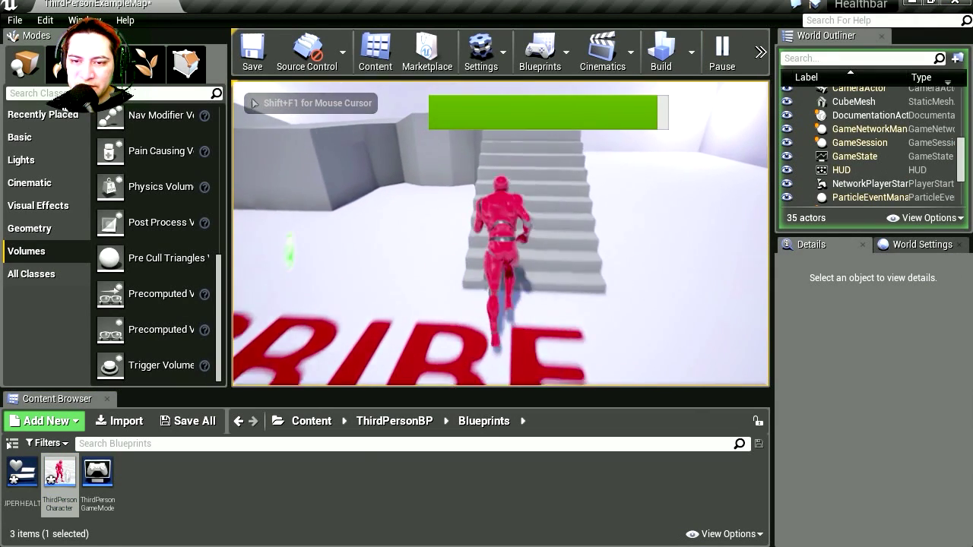
{"action": "key", "text": "s"}
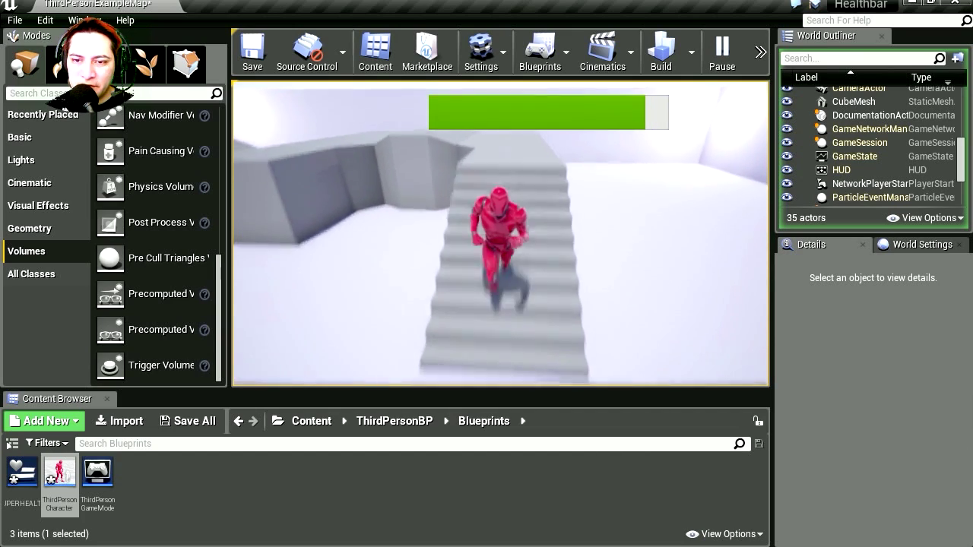
{"action": "key", "text": "w"}
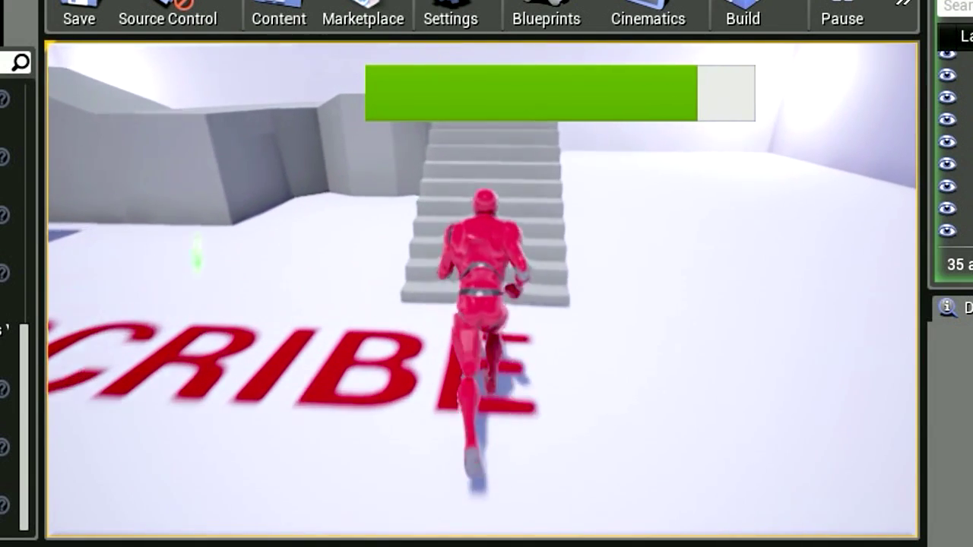